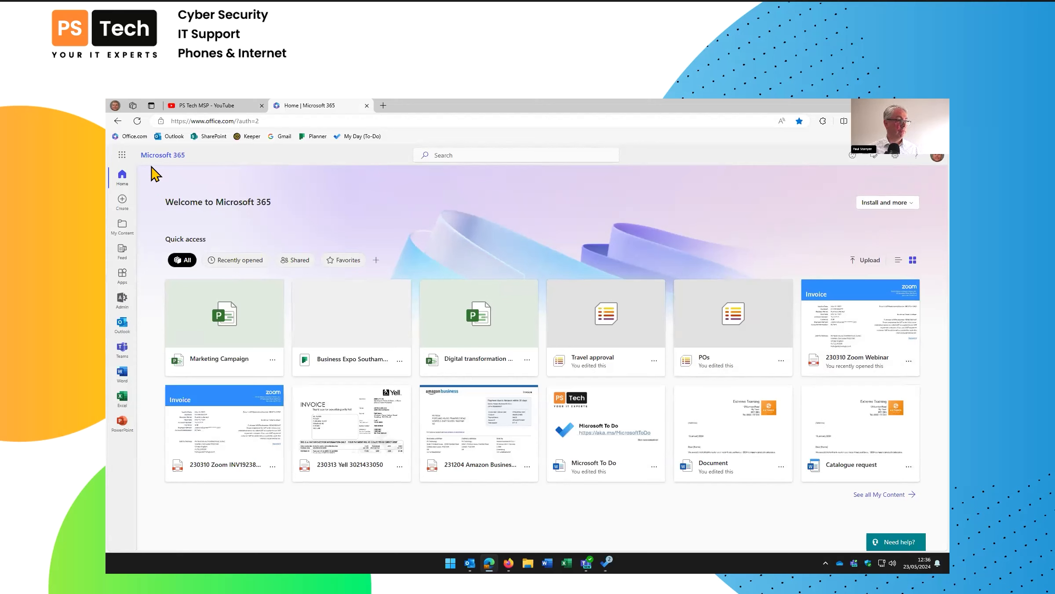
- Switch to Teams, open Planner from the additional apps and pin it to the app bar
click(122, 157)
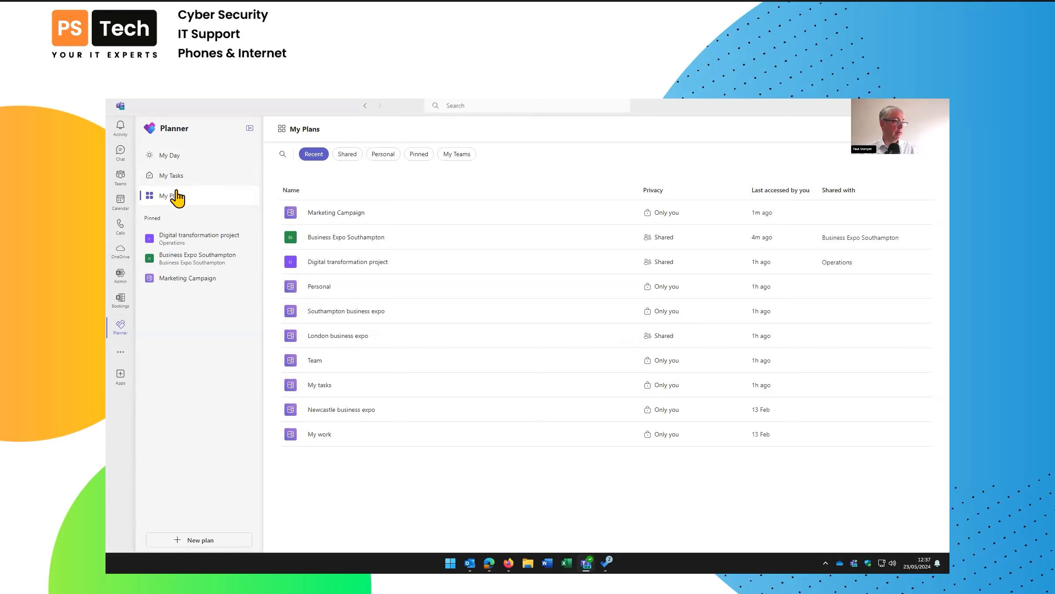
click(127, 155)
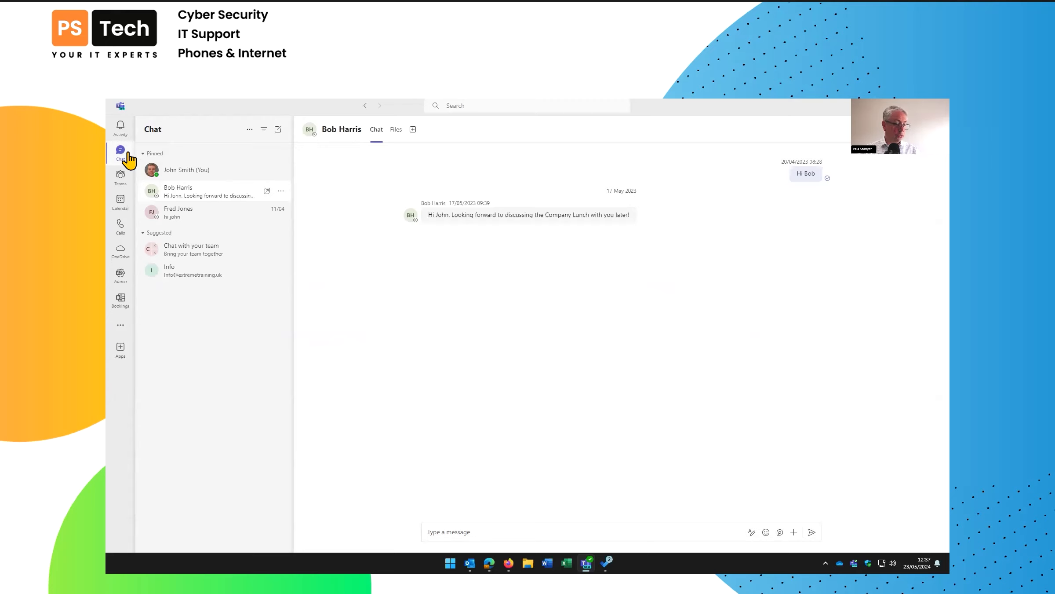
click(121, 328)
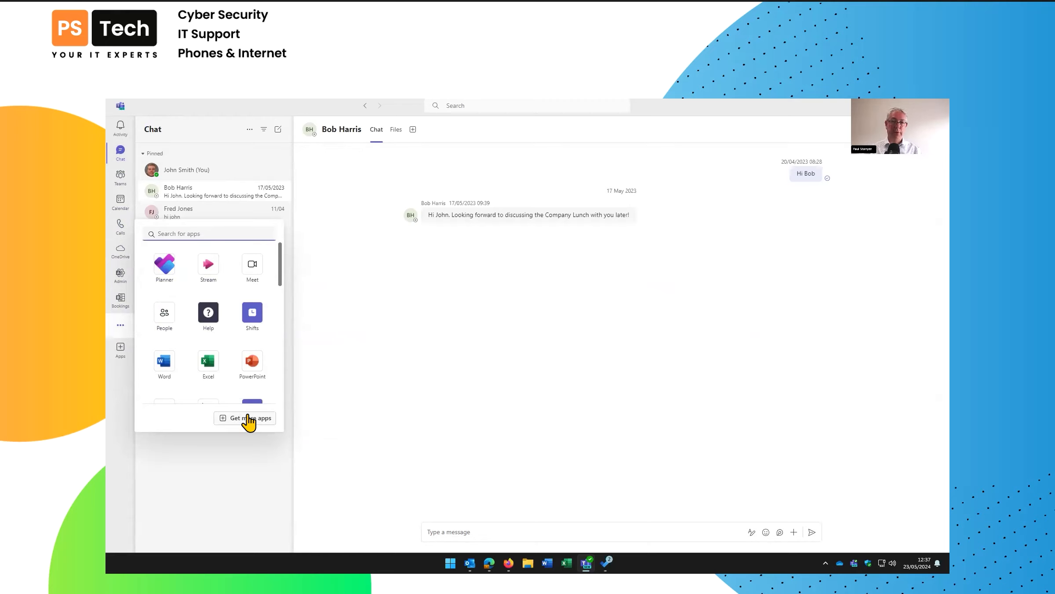
click(172, 266)
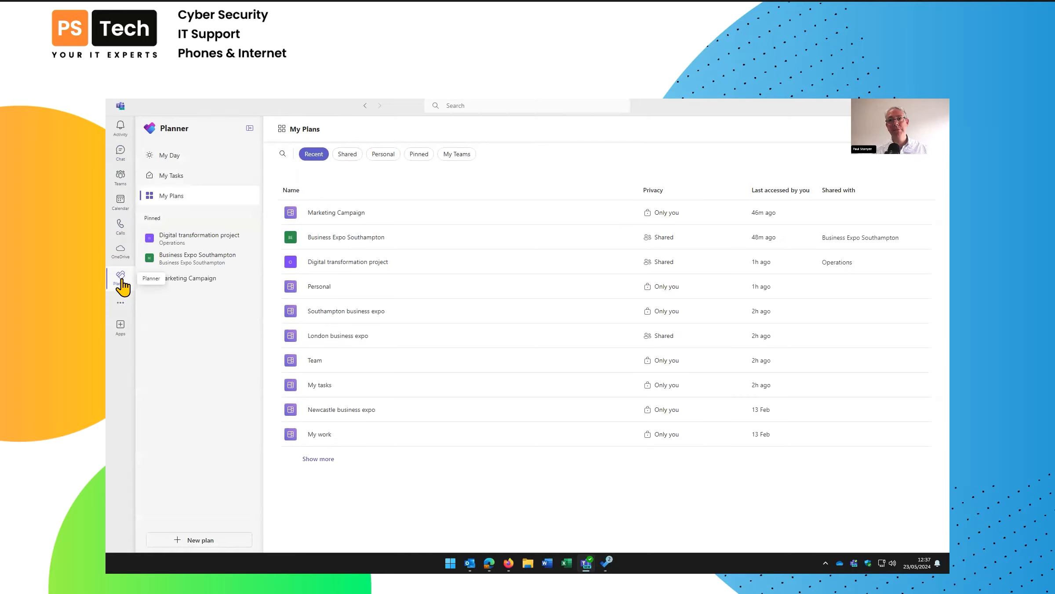
right_click(123, 281)
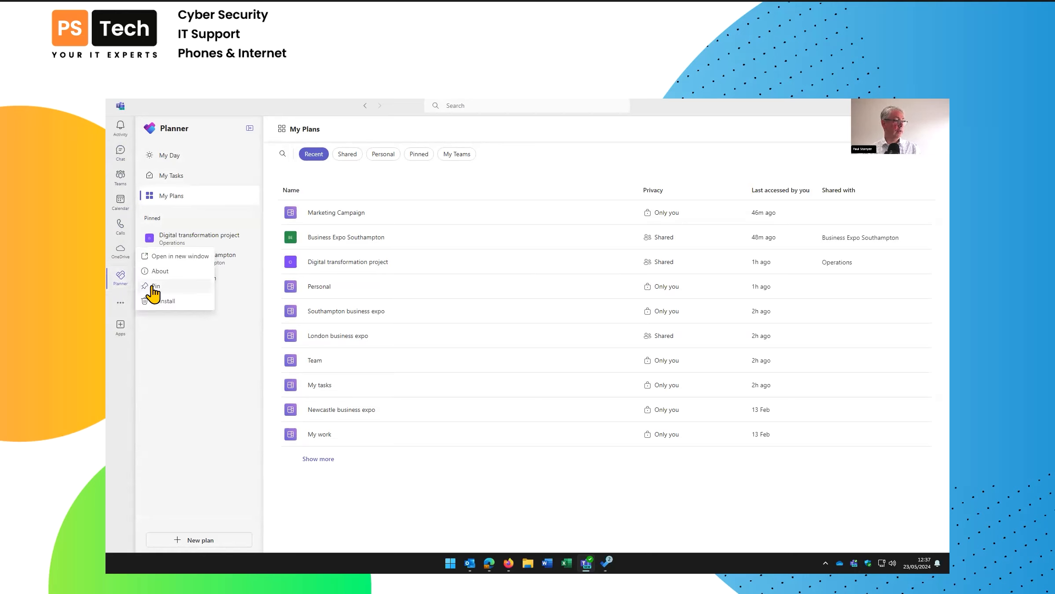
click(154, 287)
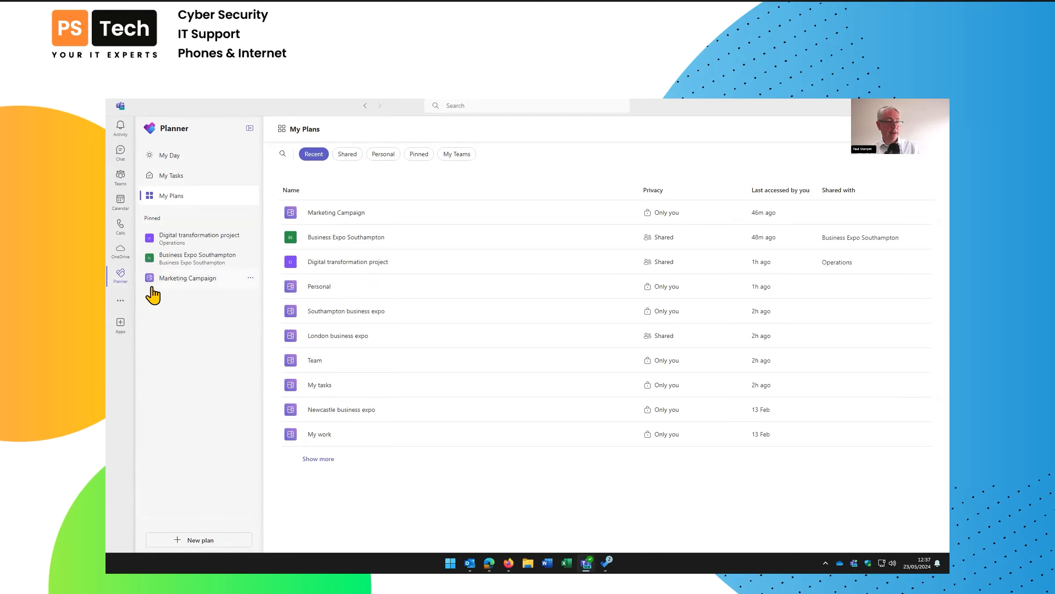
- Open Planner in a separate window, reposition the window slightly lower and close it
right_click(122, 277)
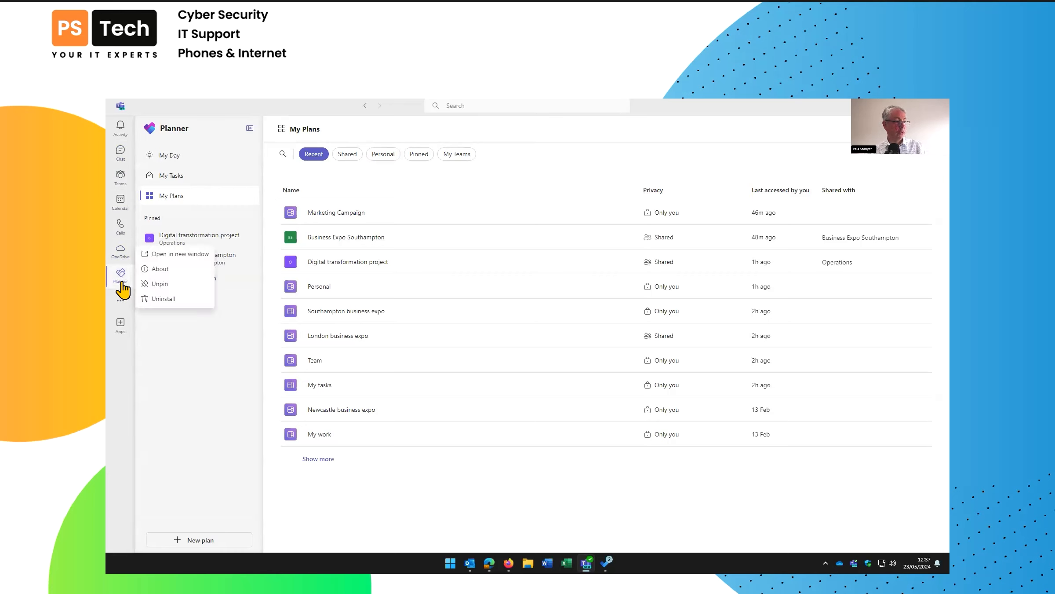
click(174, 256)
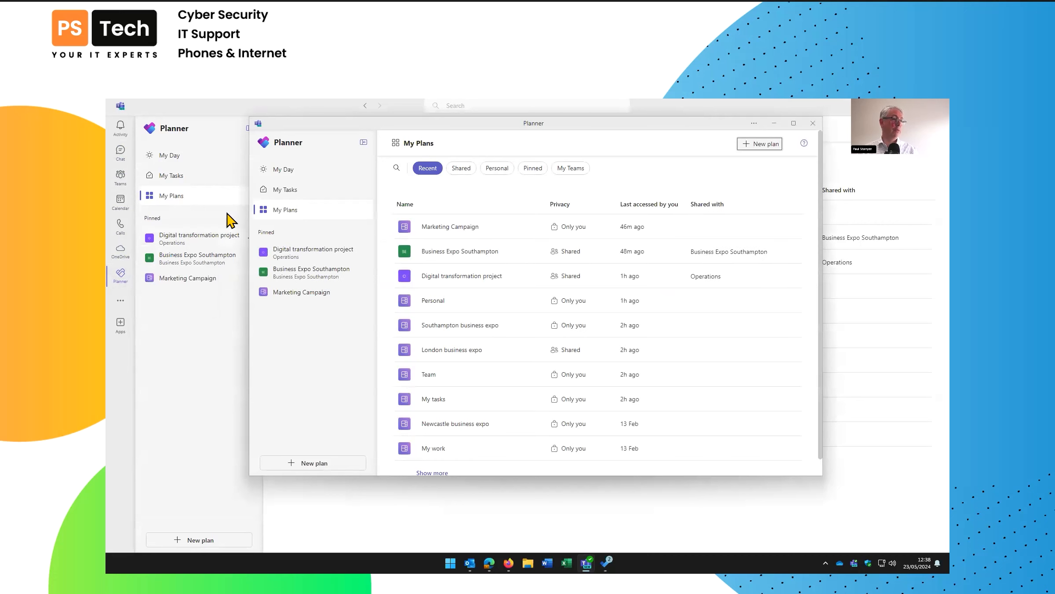
drag(304, 128, 299, 152)
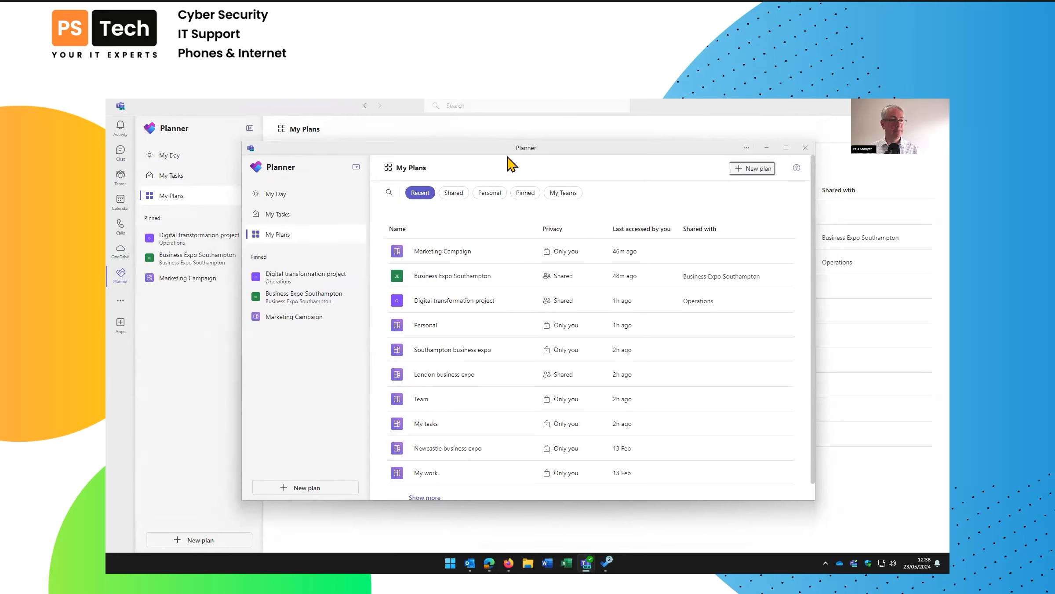
click(805, 148)
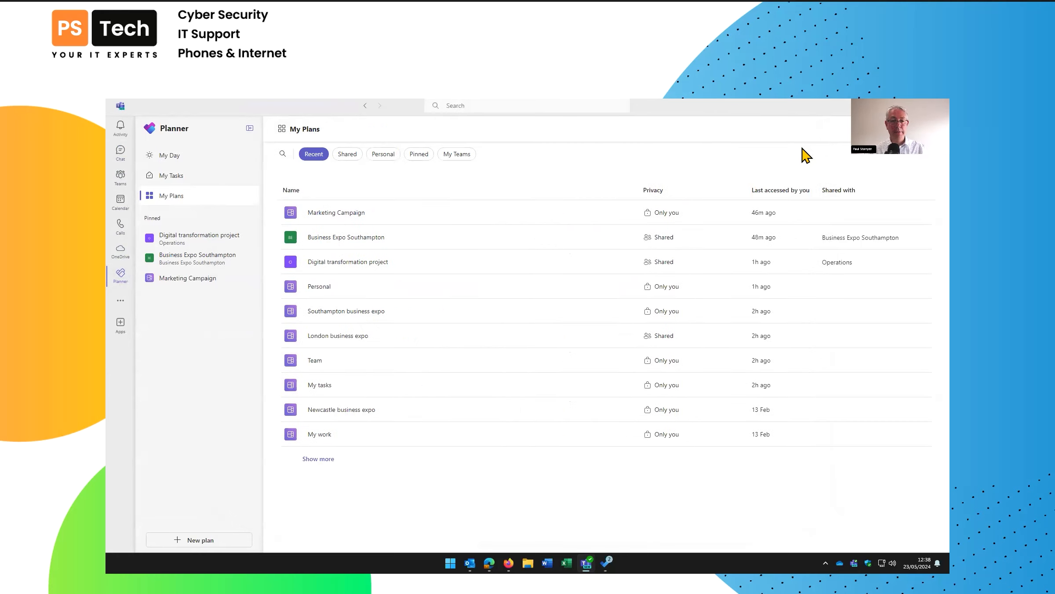
- View the My Day tasks in Planner and compare them with My Day in Microsoft To Do
click(180, 162)
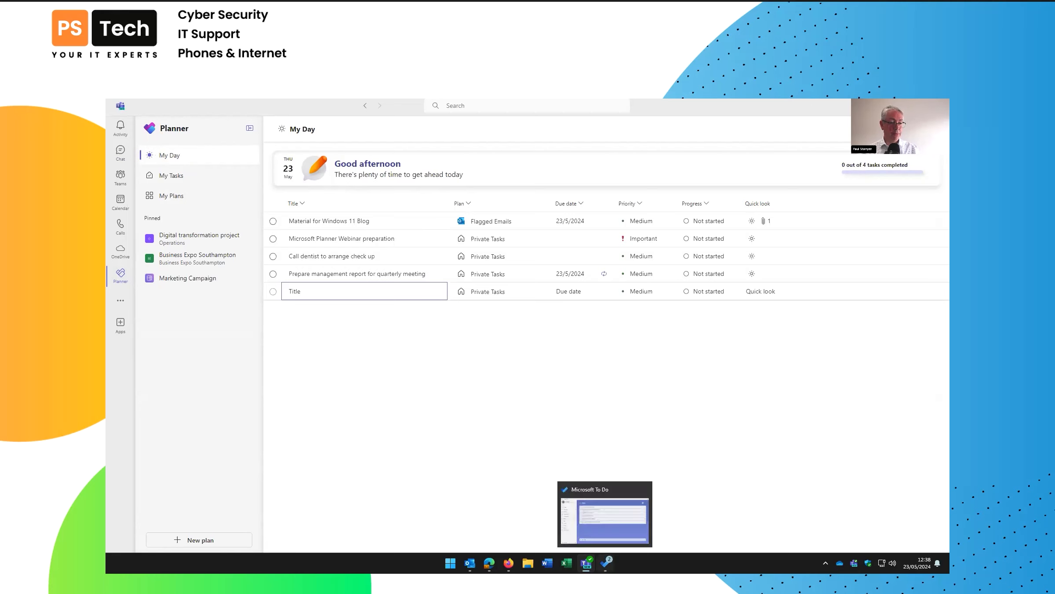
click(606, 562)
click(257, 363)
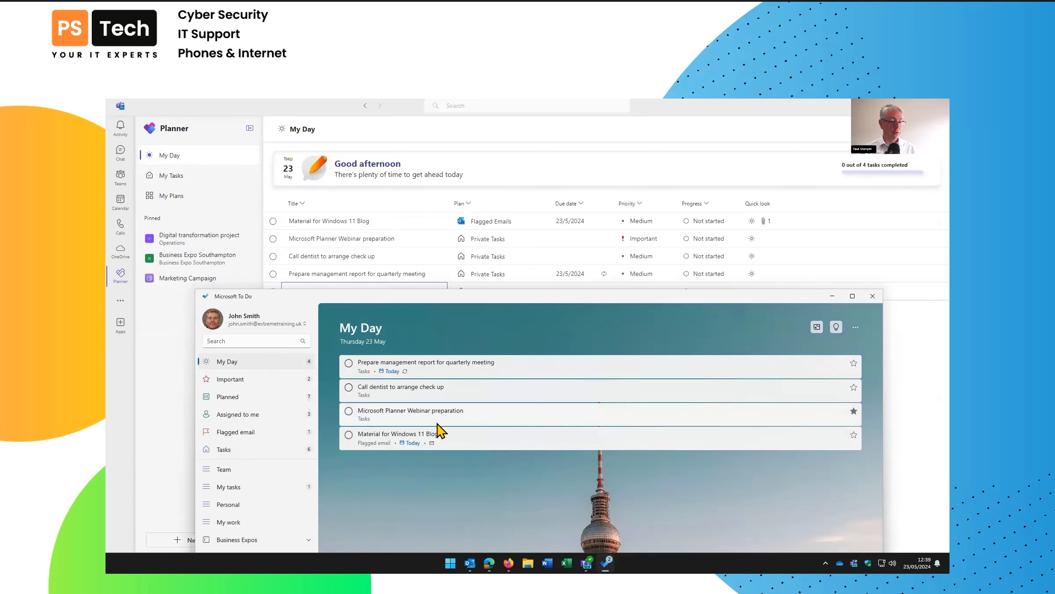
- Switch to Outlook, view the My Day list in its To Do area, and return to Planner
click(470, 563)
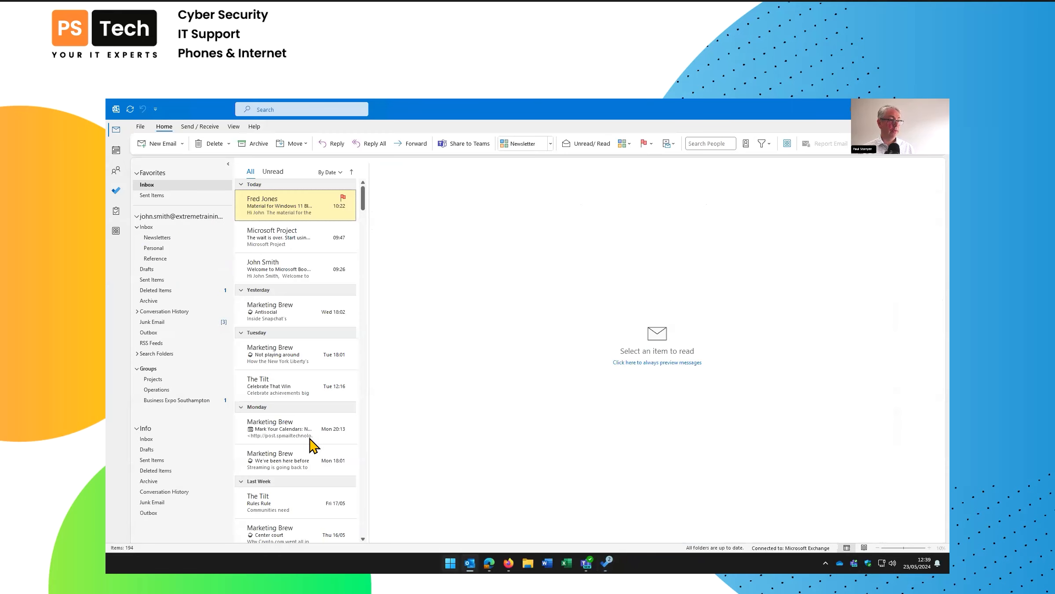
click(118, 191)
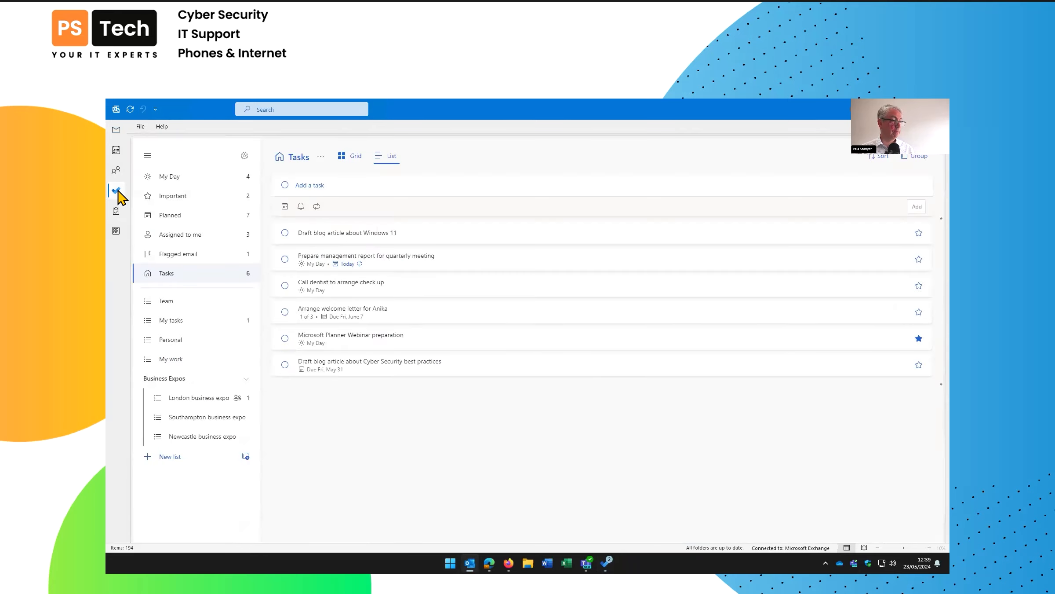
click(171, 177)
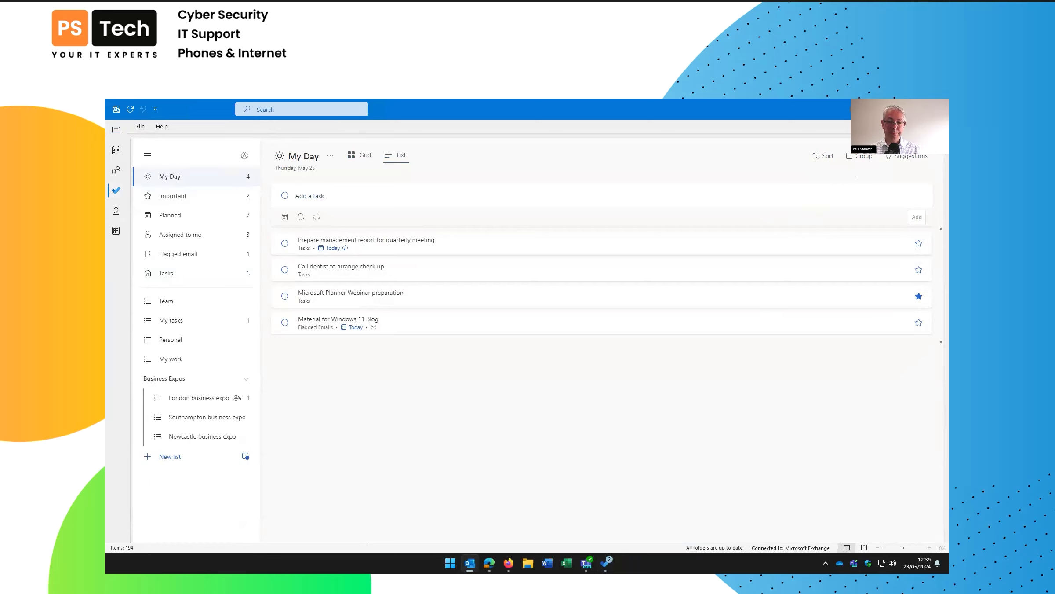
click(898, 108)
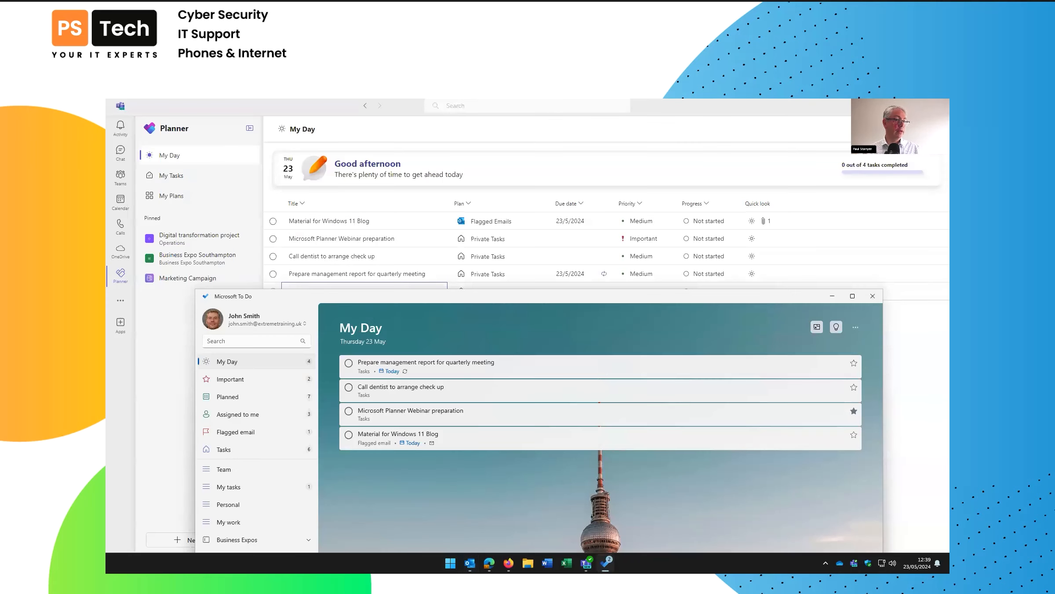
click(800, 107)
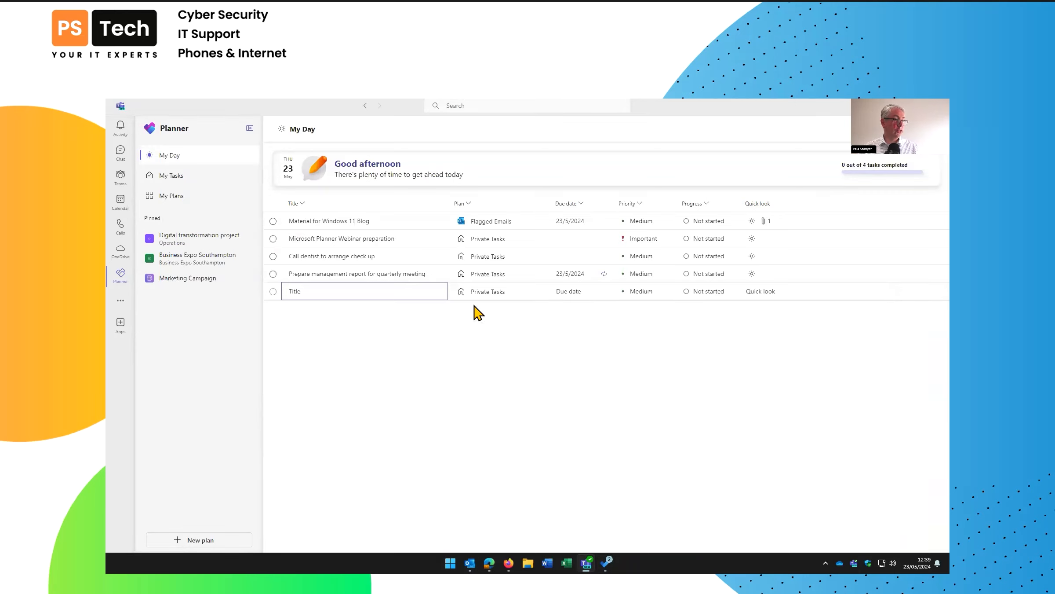
- Review My Tasks under the All, Private tasks, Assigned to me and Flagged emails views, ending on All
click(188, 181)
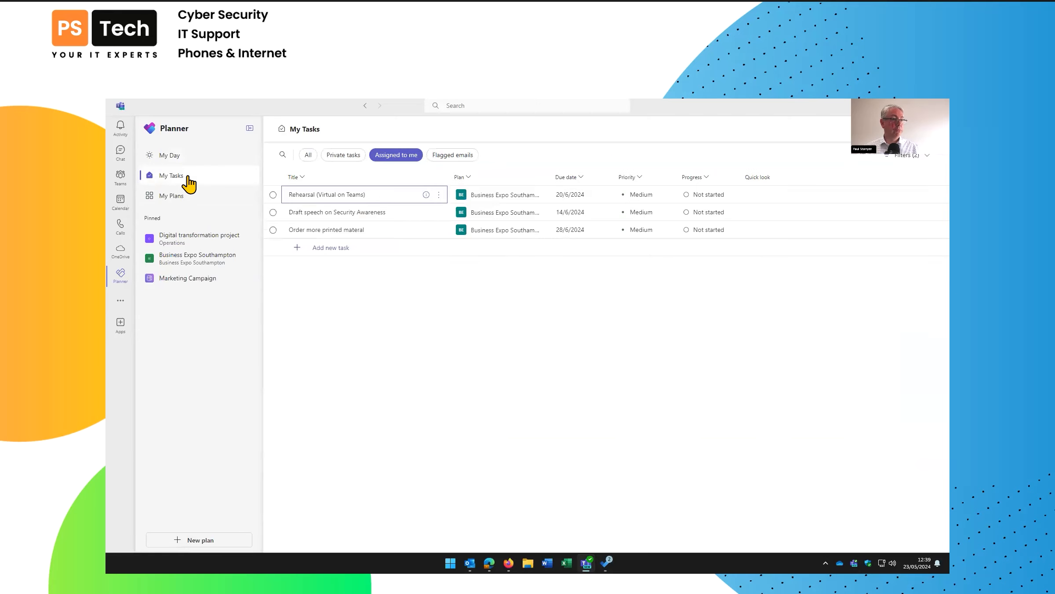
click(308, 156)
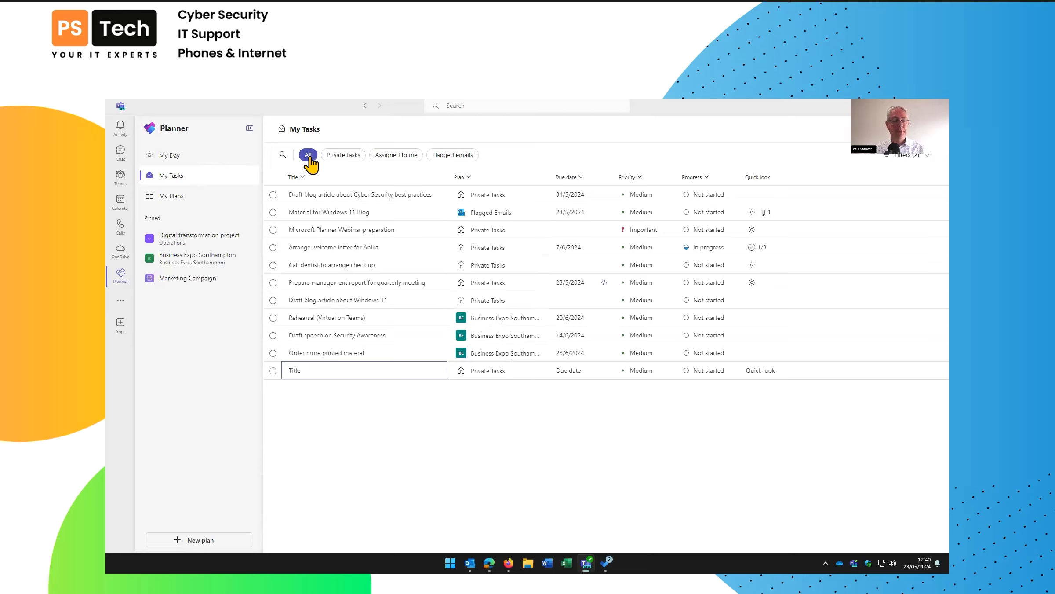
click(335, 158)
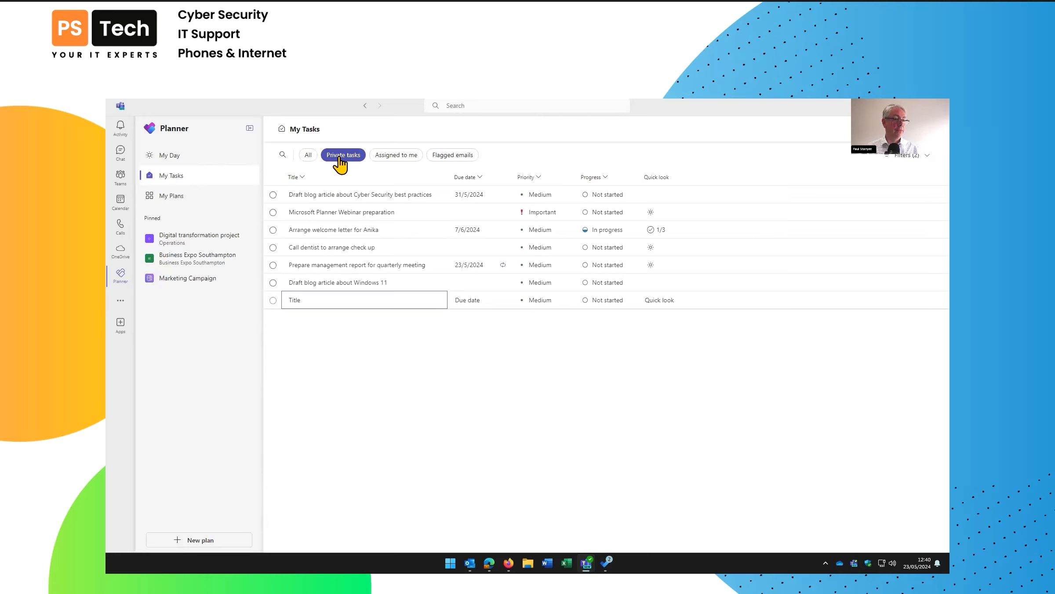
click(390, 159)
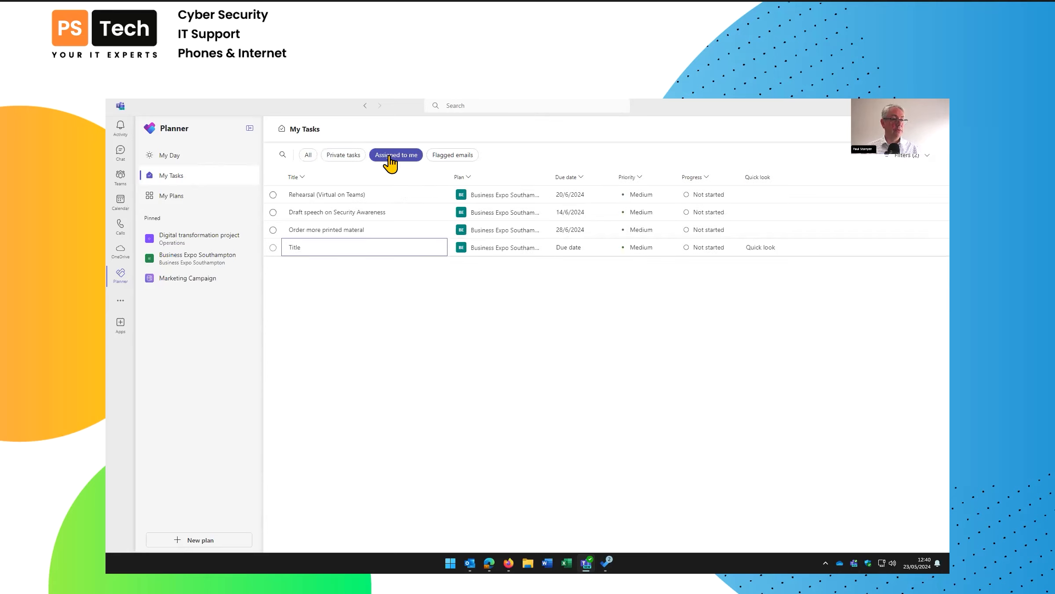
click(446, 156)
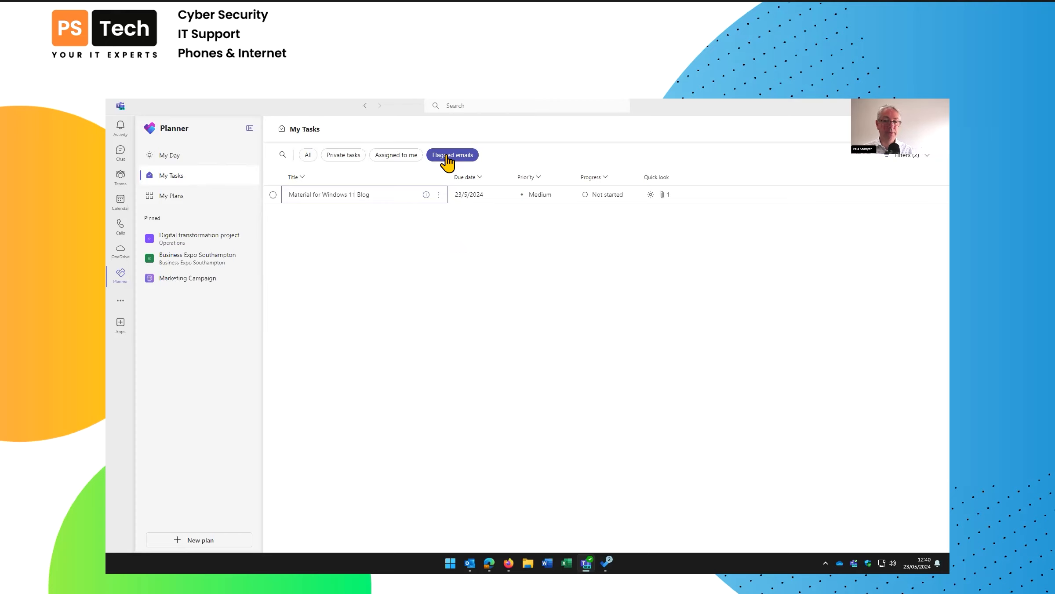
click(308, 156)
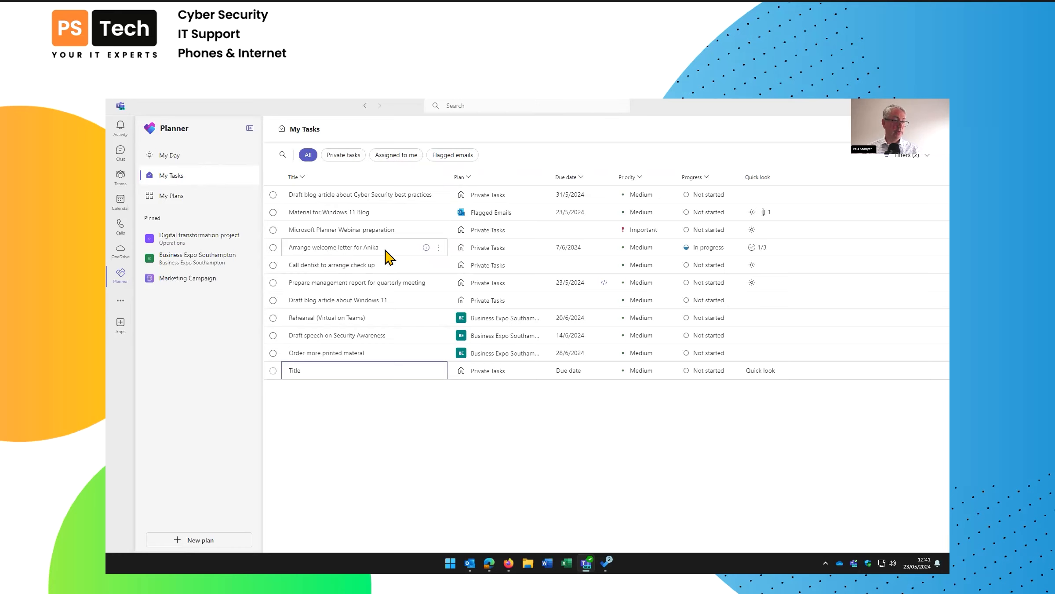
- Examine the welcome letter task's details, including its progress and priority options, and close it without making changes
click(425, 249)
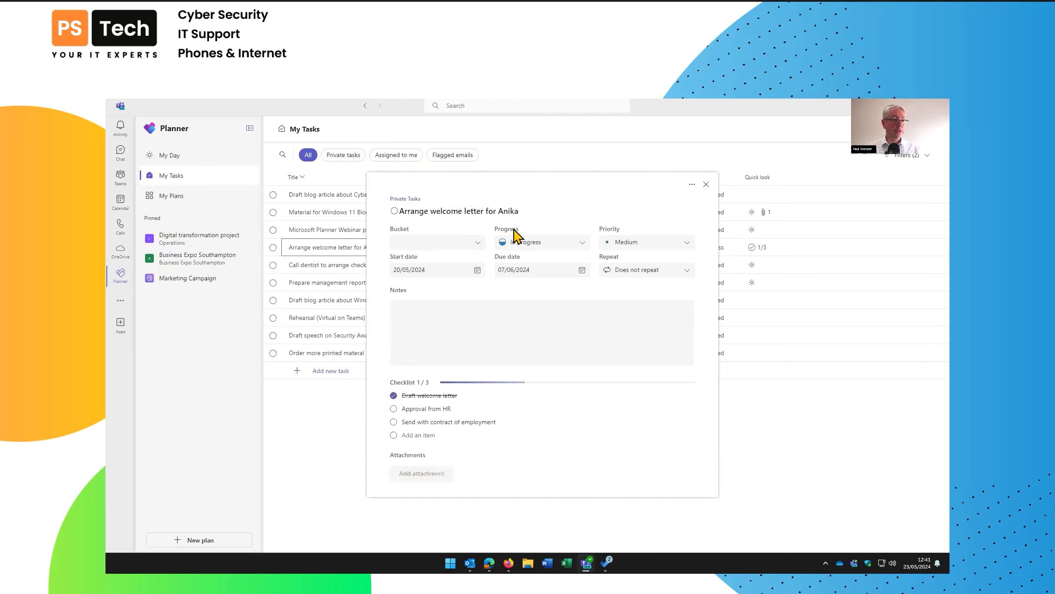
click(542, 249)
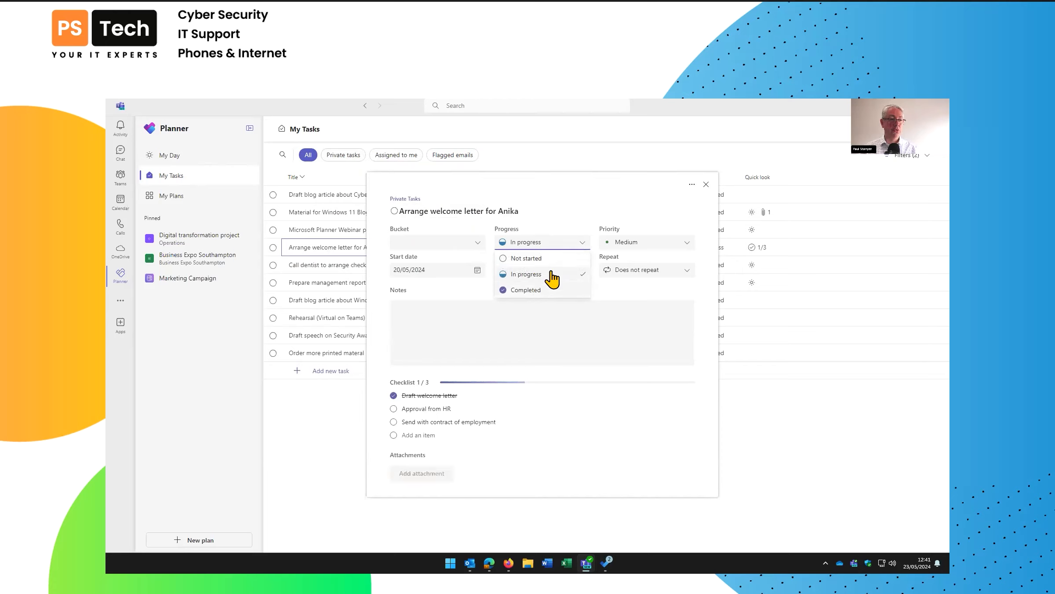
click(587, 208)
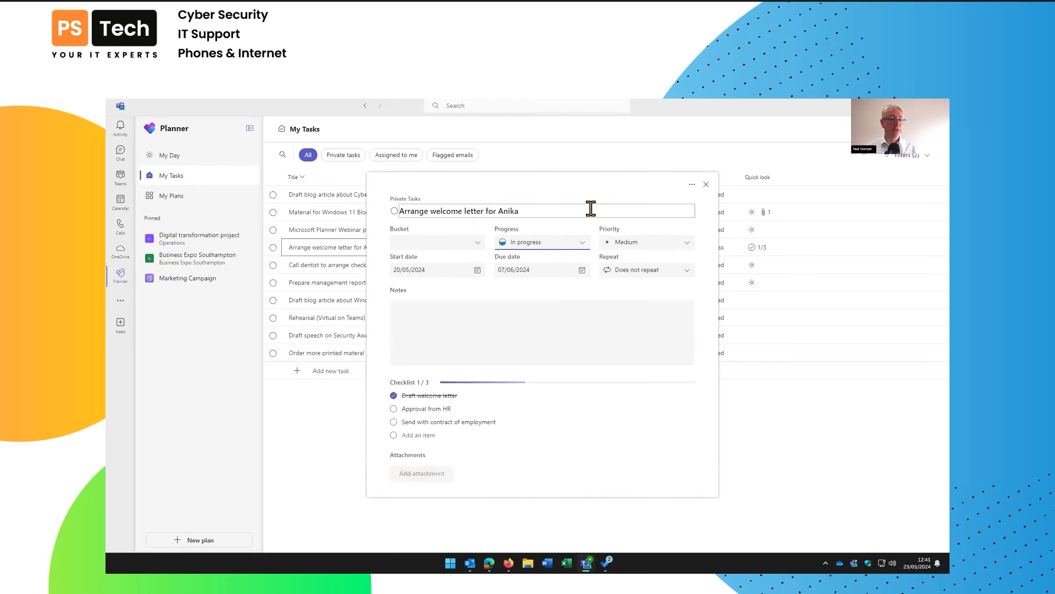
click(614, 245)
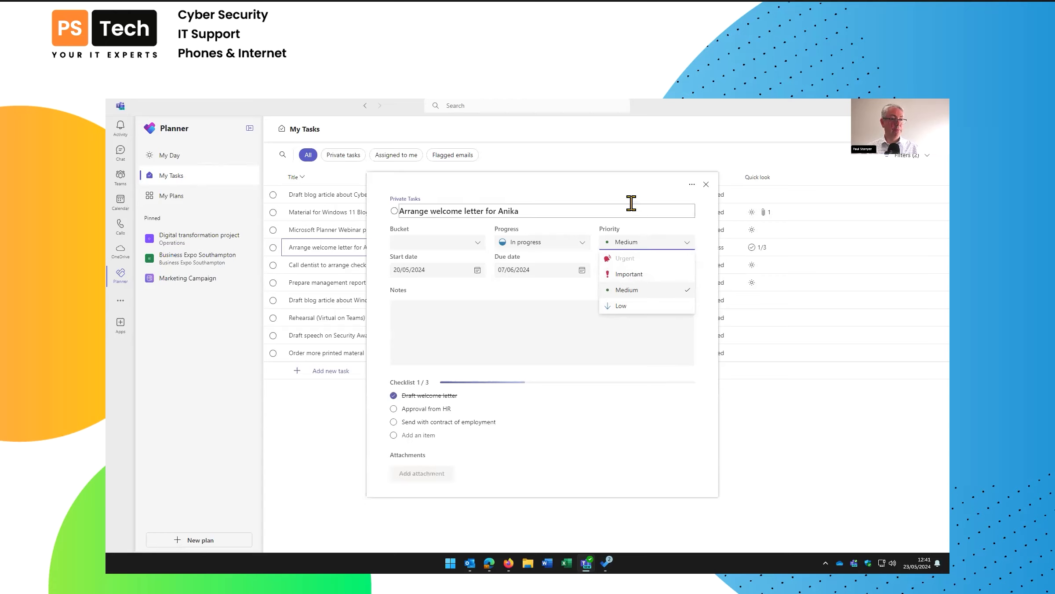
click(613, 193)
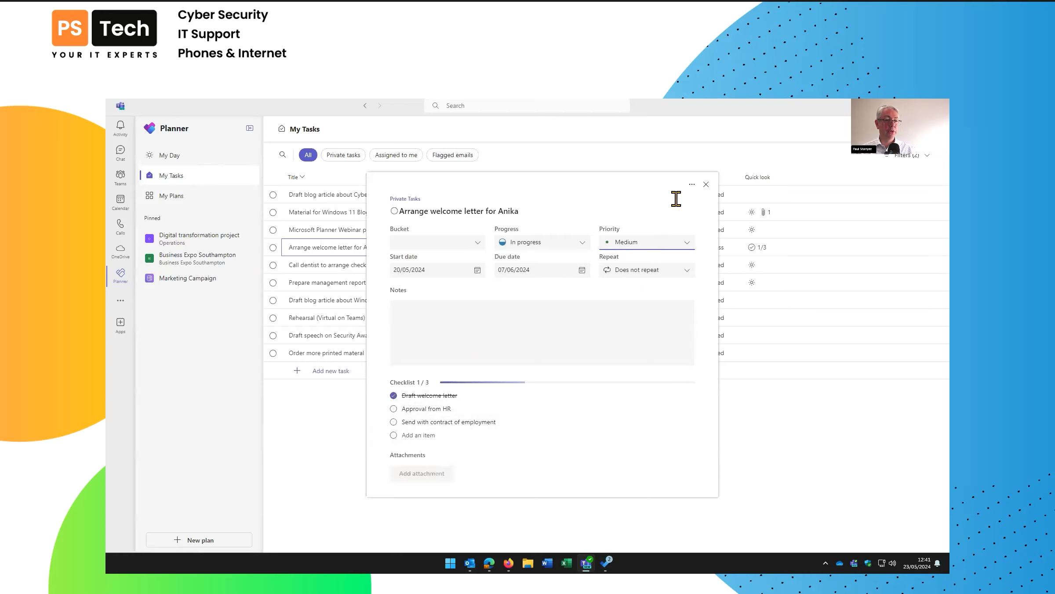
click(706, 185)
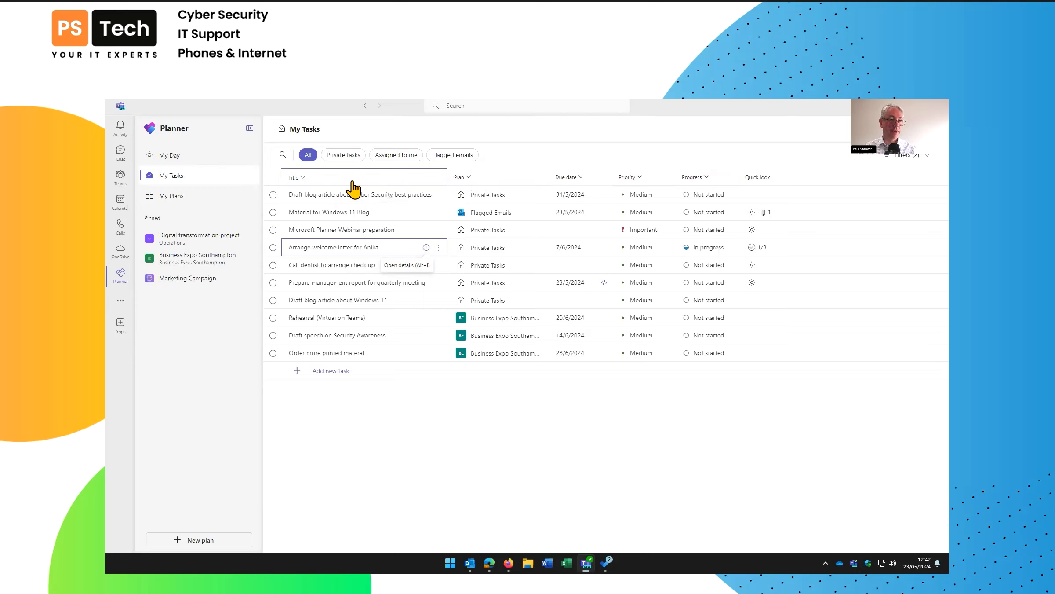
- Check the sort options for the Title and Plan columns, and filter the tasks by the due dates Late and This week
click(328, 178)
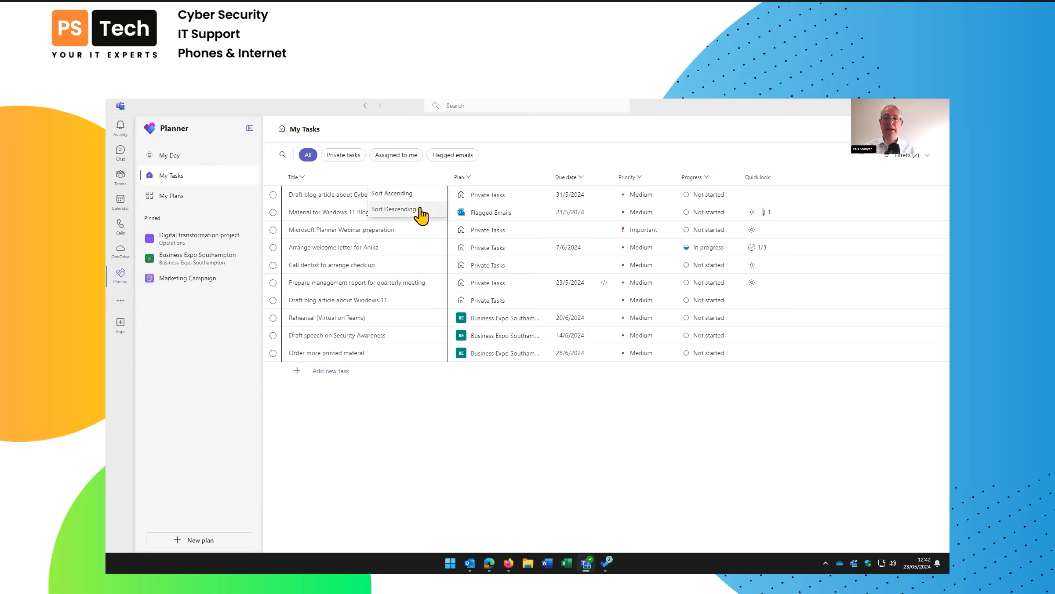
click(483, 176)
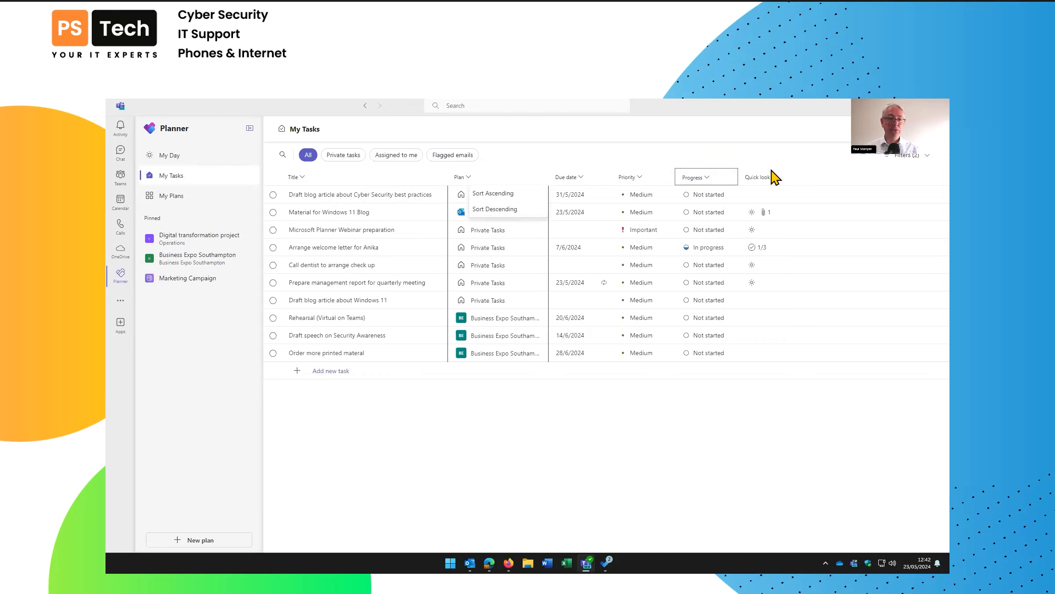
click(903, 164)
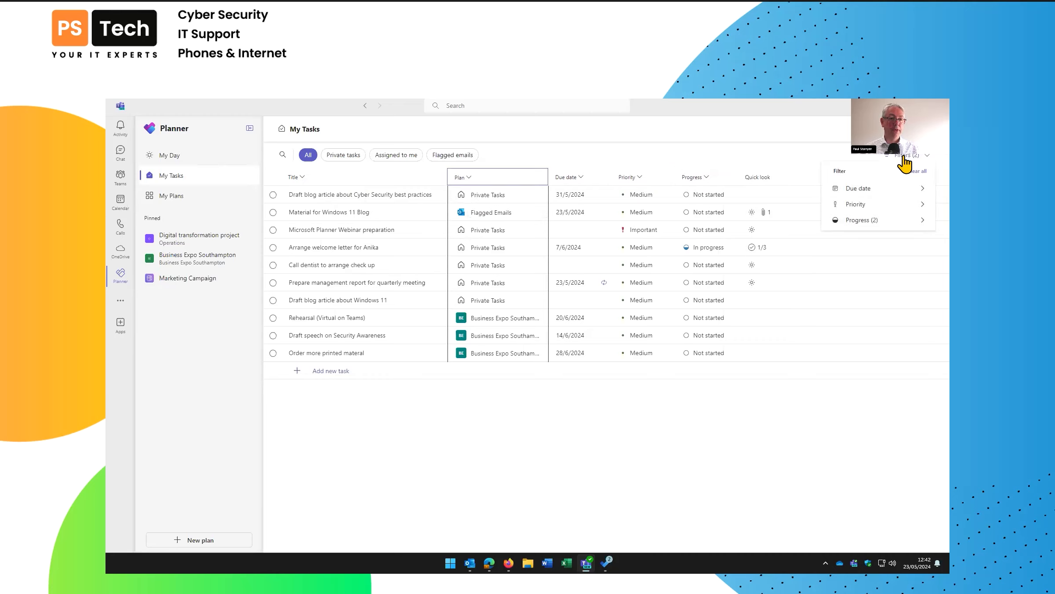
mouse_move(867, 193)
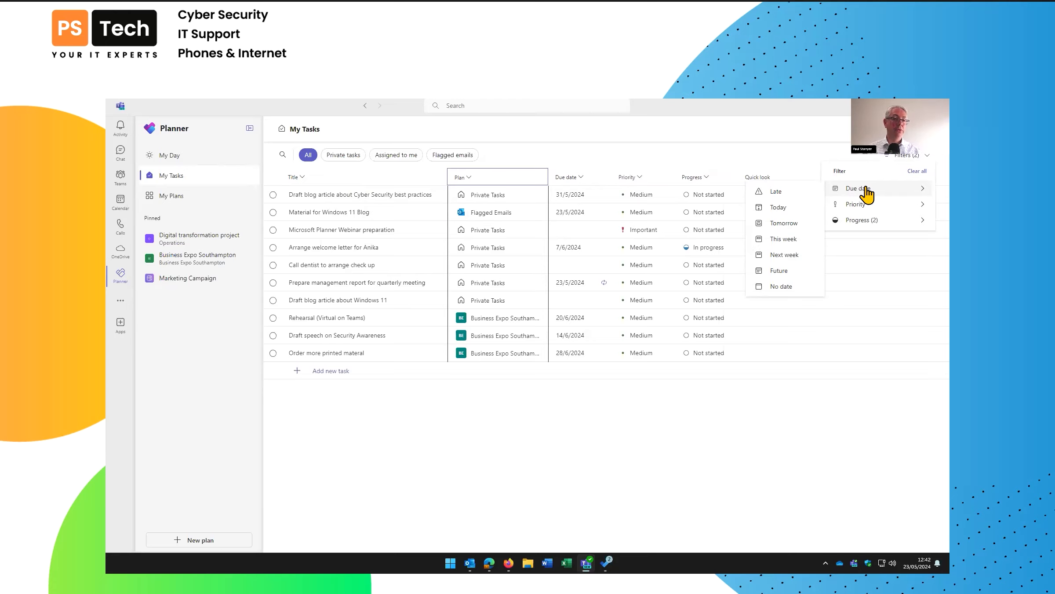
click(782, 192)
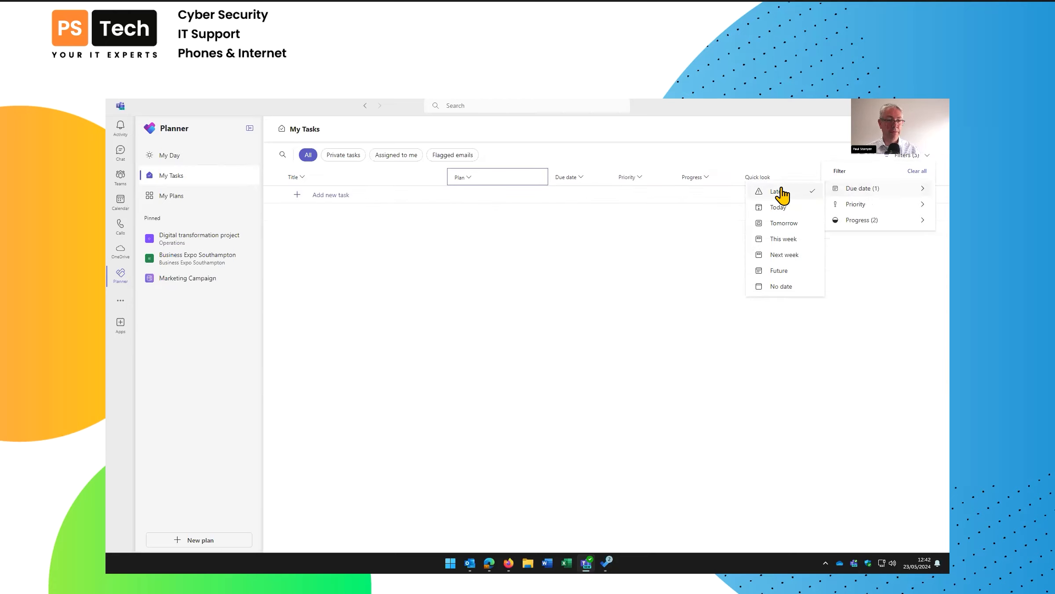
click(784, 238)
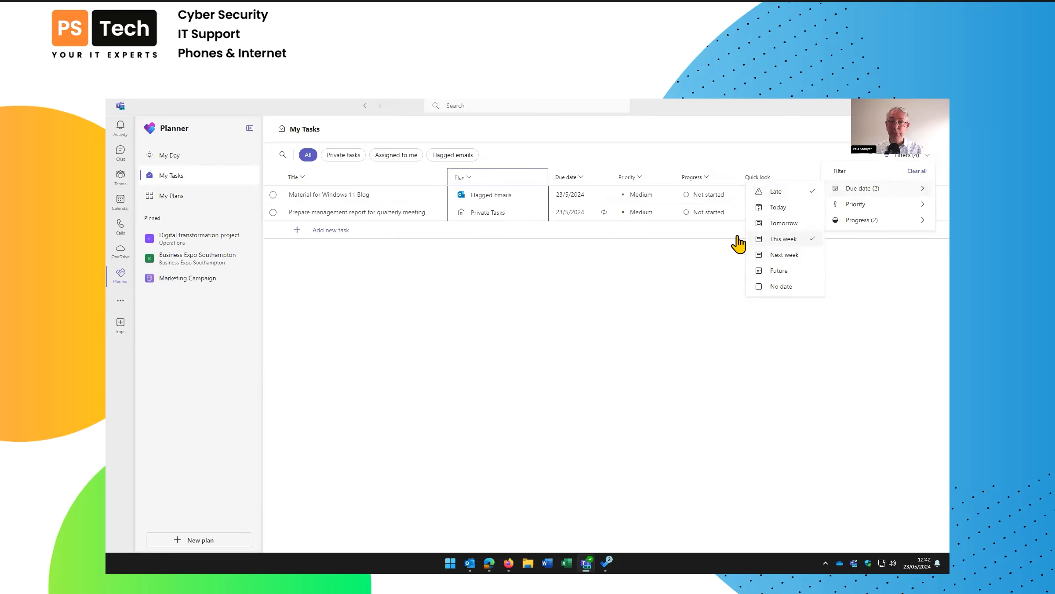
- Remove the This week and Late due date filters from My Tasks and check the Progress filter options
click(801, 240)
click(805, 195)
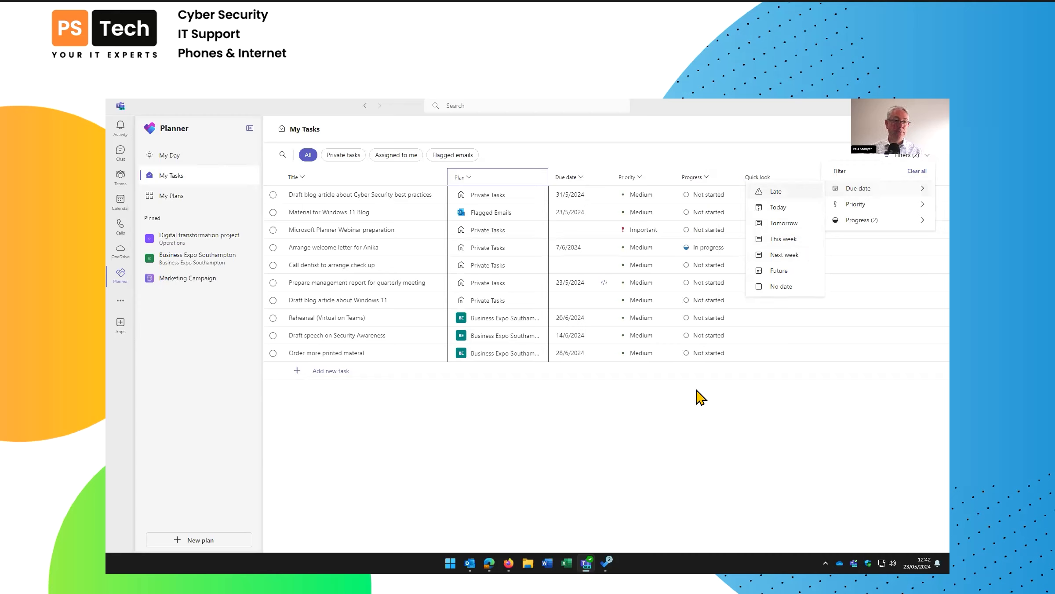
mouse_move(868, 213)
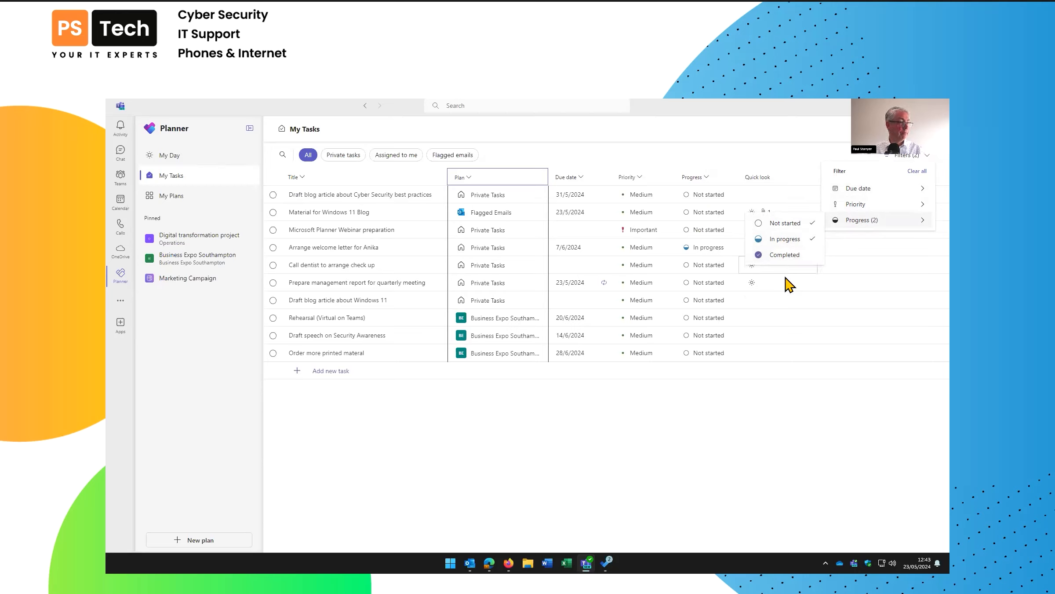
click(664, 424)
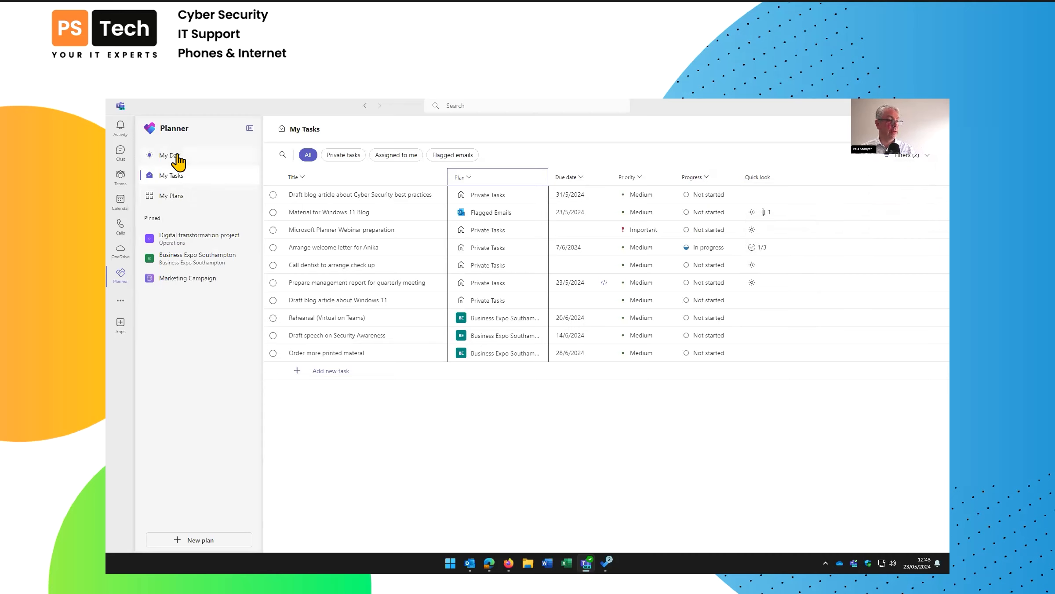
- Review My Plans under the Shared, Personal, Pinned and My Teams views, ending on Recent
click(181, 198)
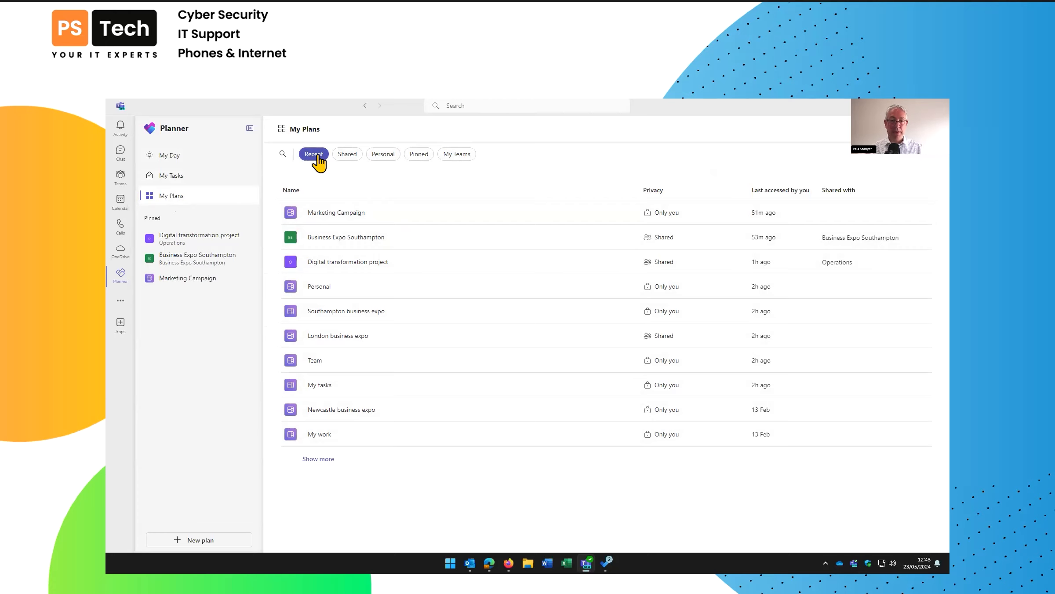
click(344, 157)
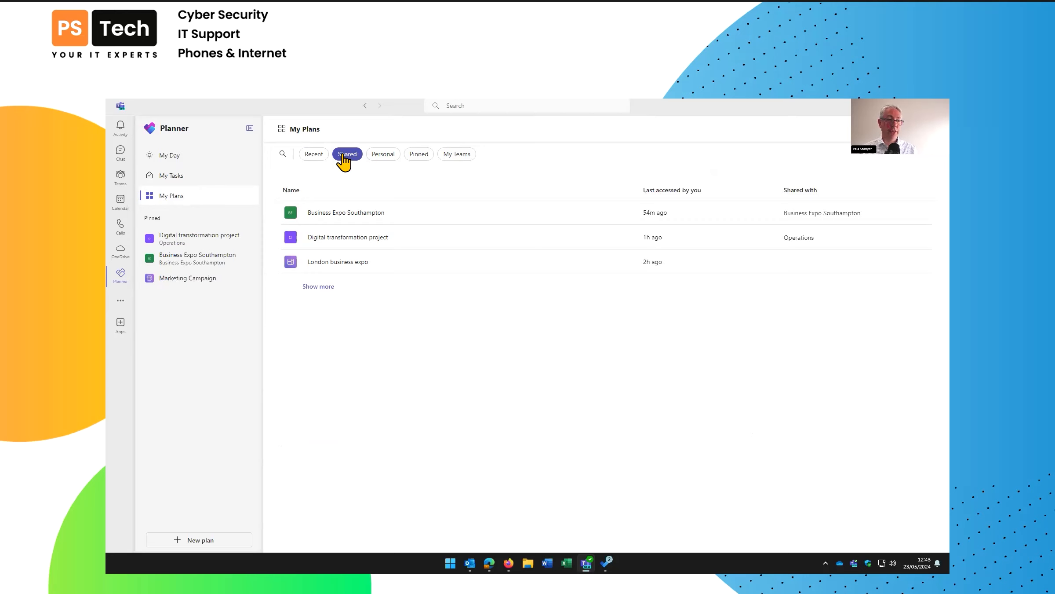
click(387, 159)
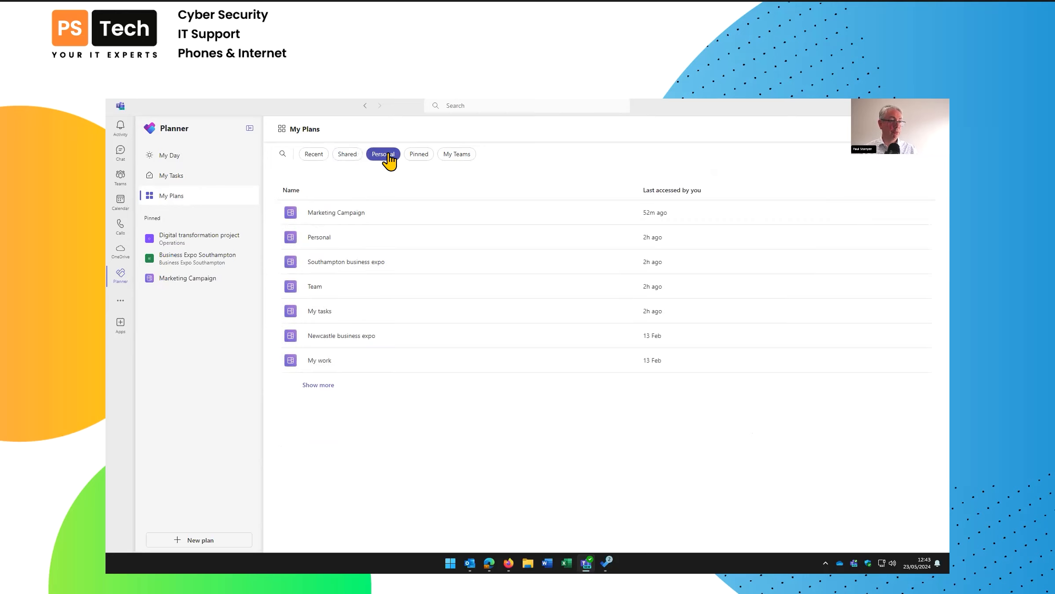
click(419, 157)
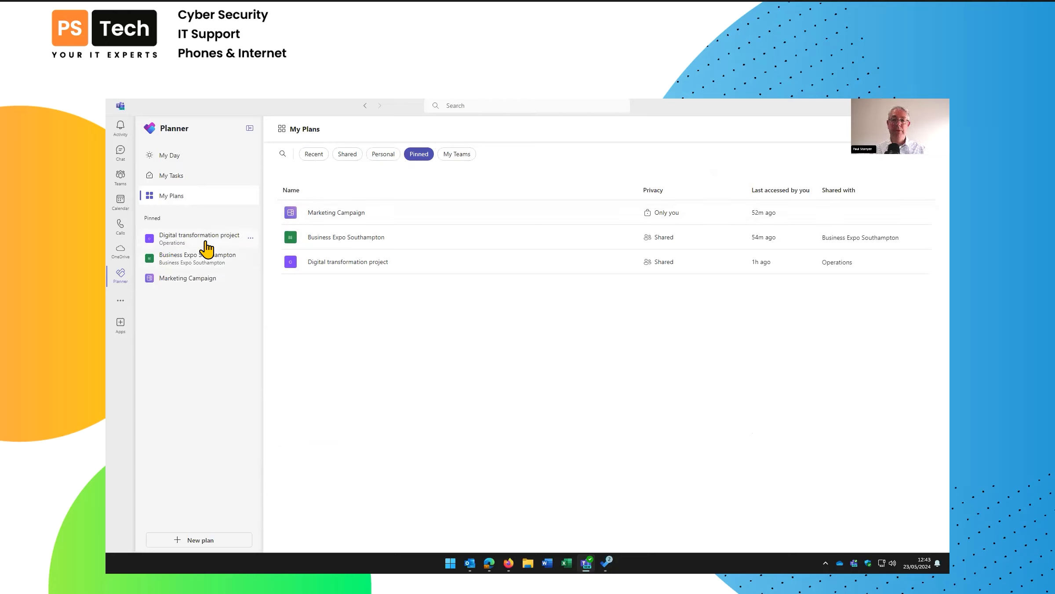
click(456, 155)
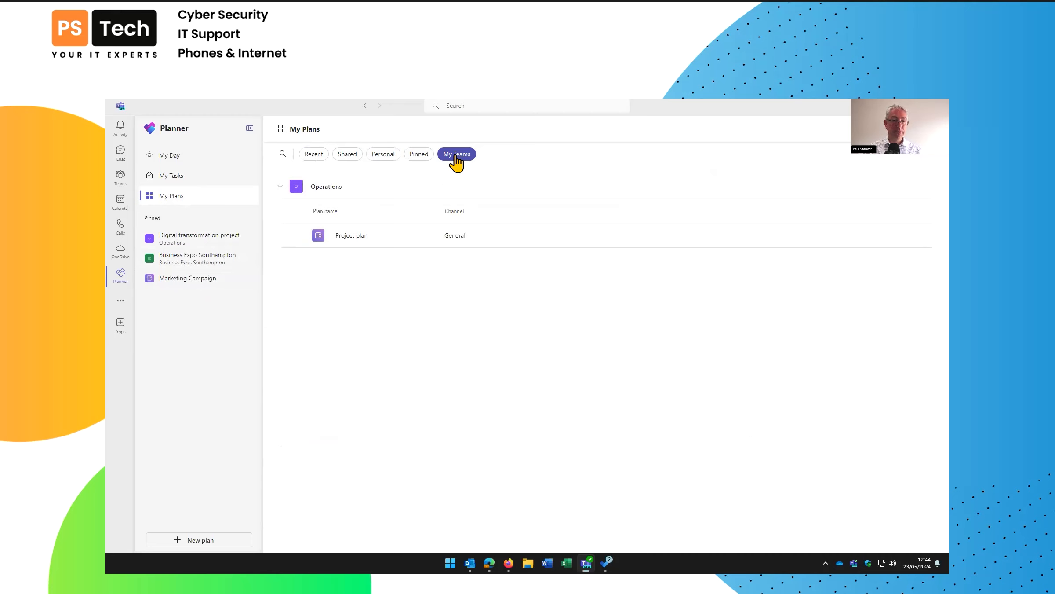
click(313, 155)
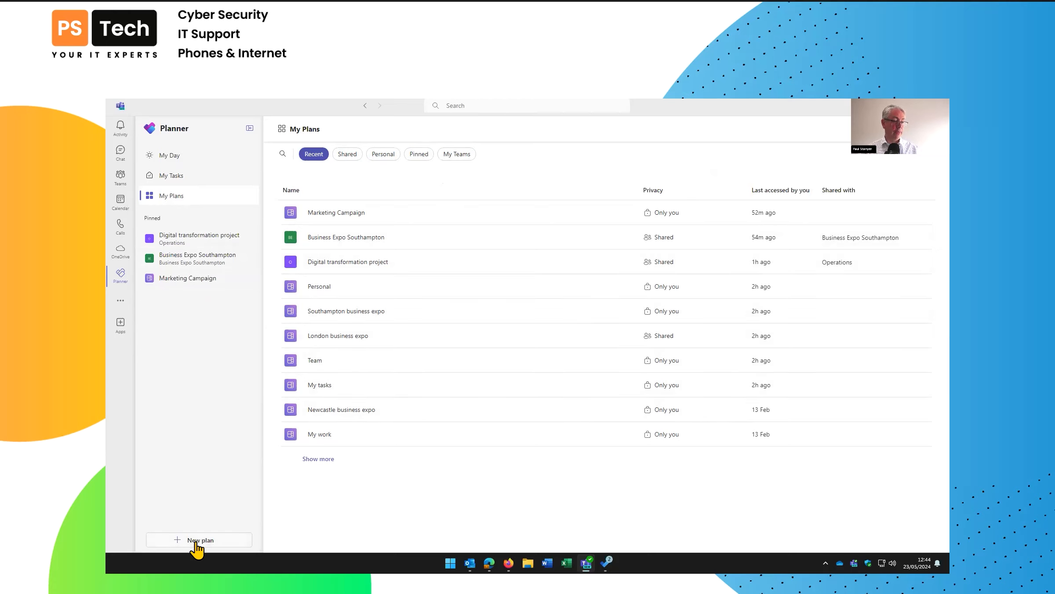
- Look over the Basic, Premium and template options for a new plan and close them without creating one
click(214, 544)
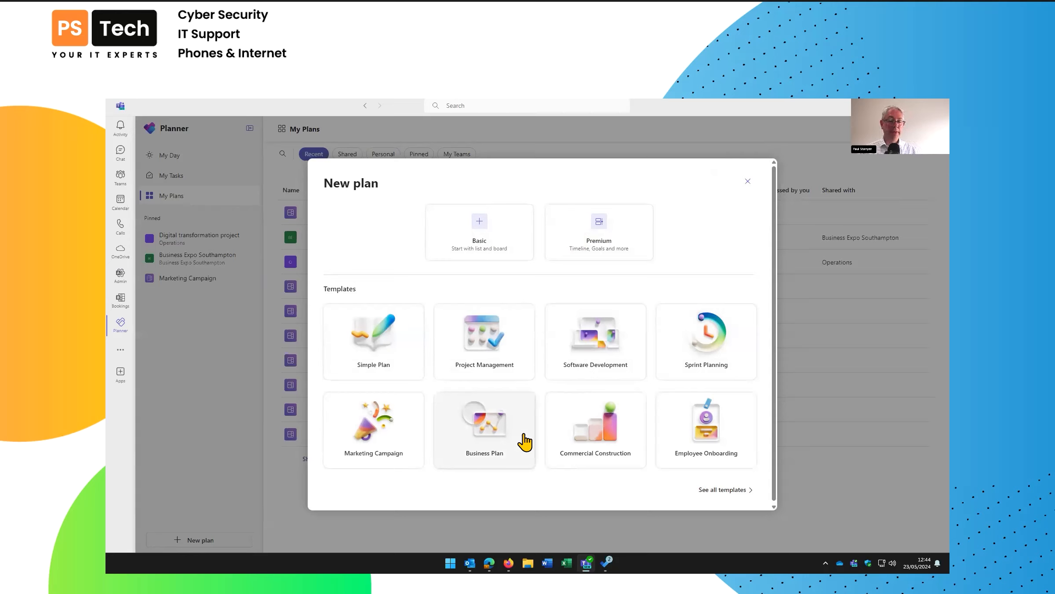
click(748, 182)
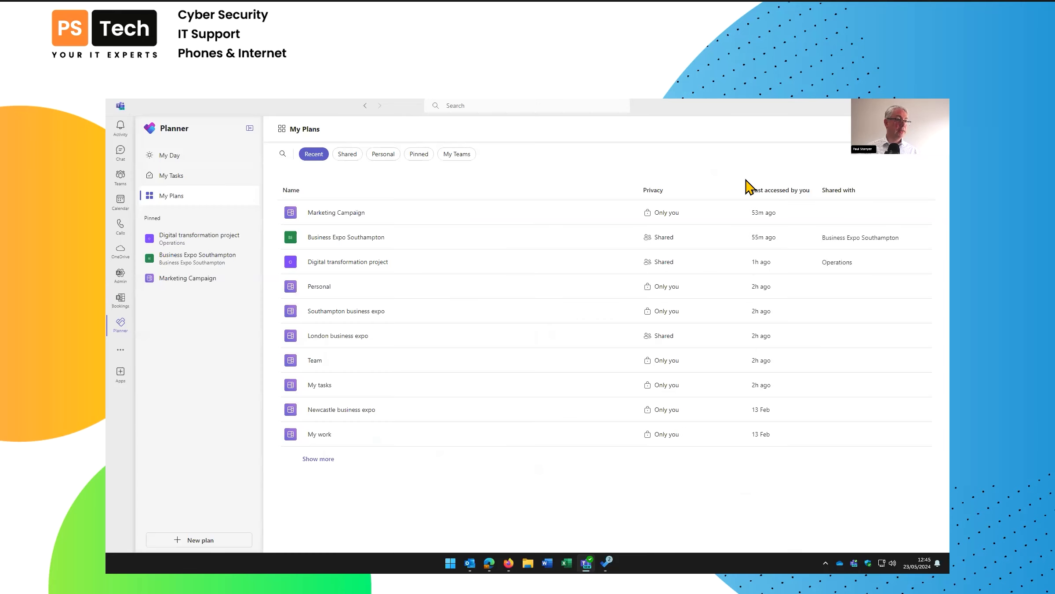
- Open the Business Expo Southampton plan and view its tasks as a grid, ending on the board
click(339, 246)
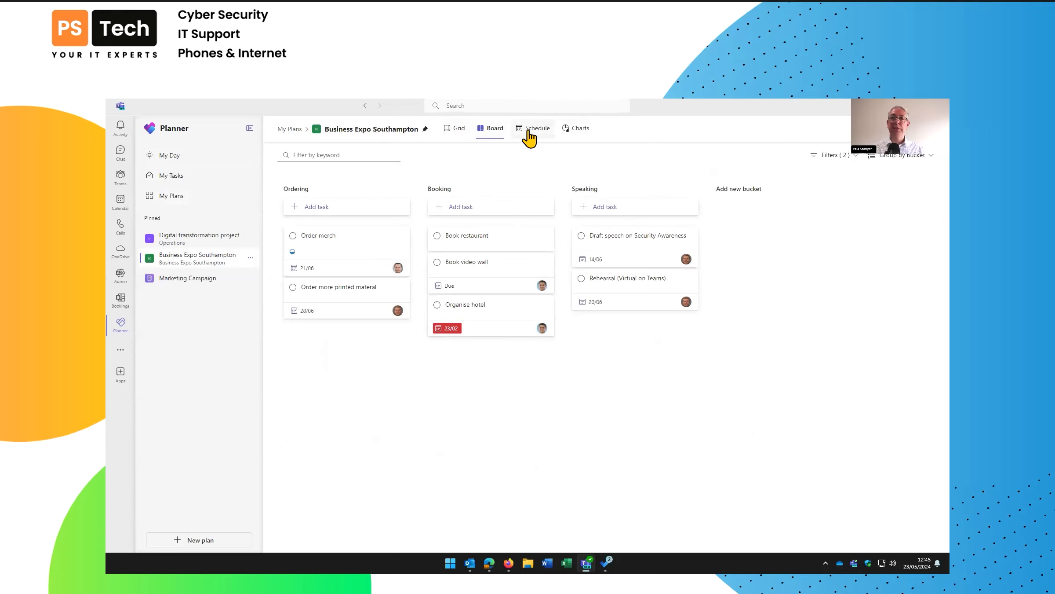
click(457, 129)
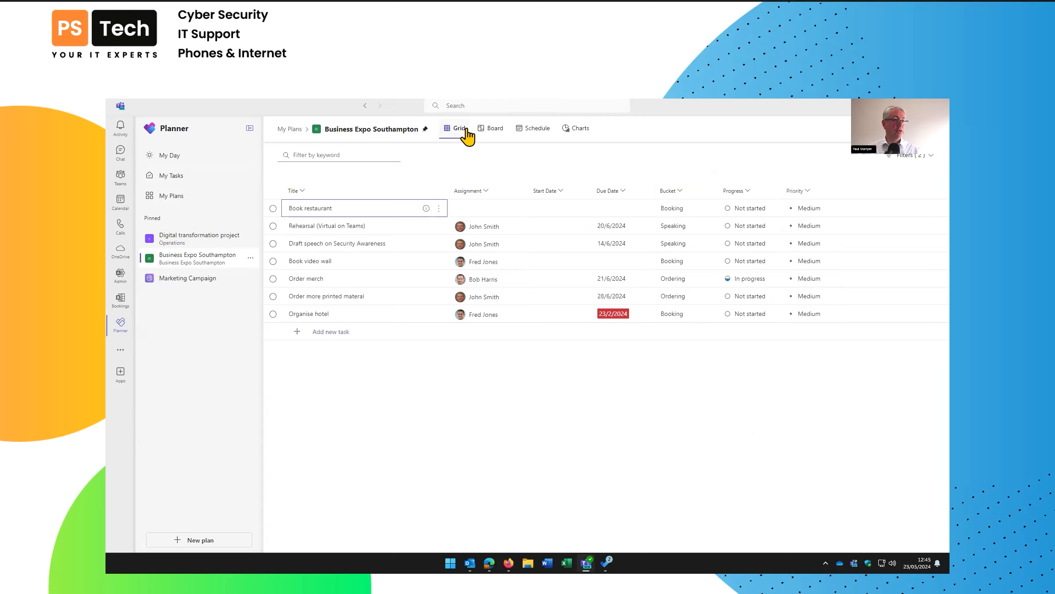
click(488, 136)
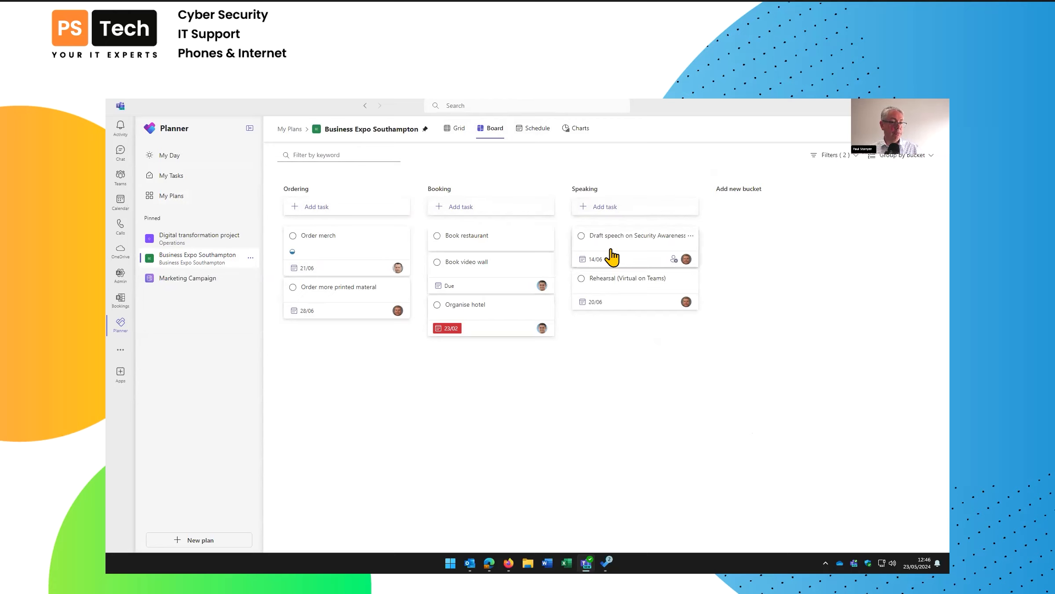
- Open the Book video wall task and examine its assignment, bucket, progress and priority options without changing them
click(466, 271)
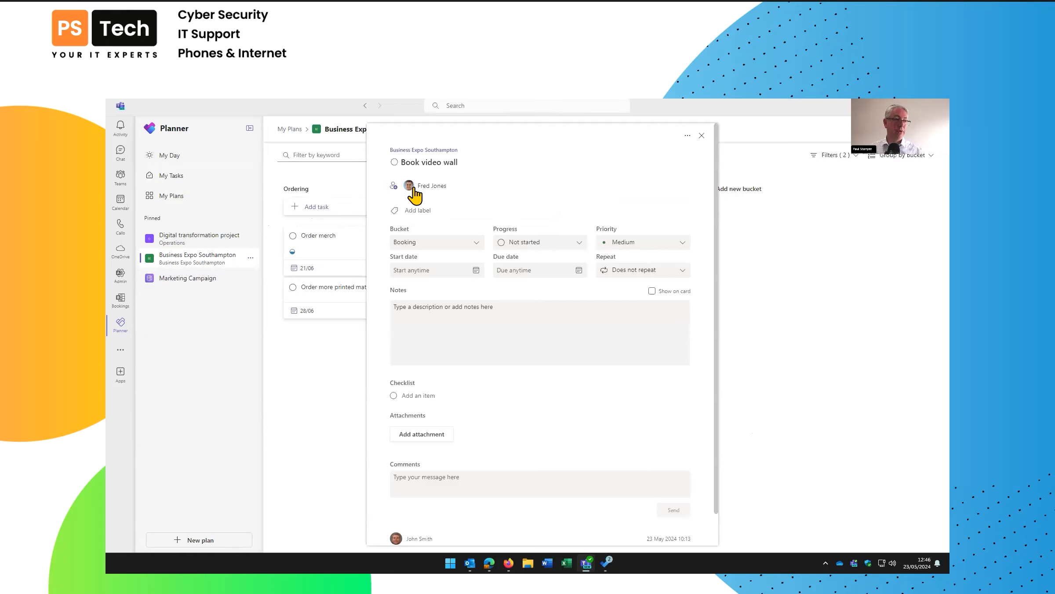
click(394, 186)
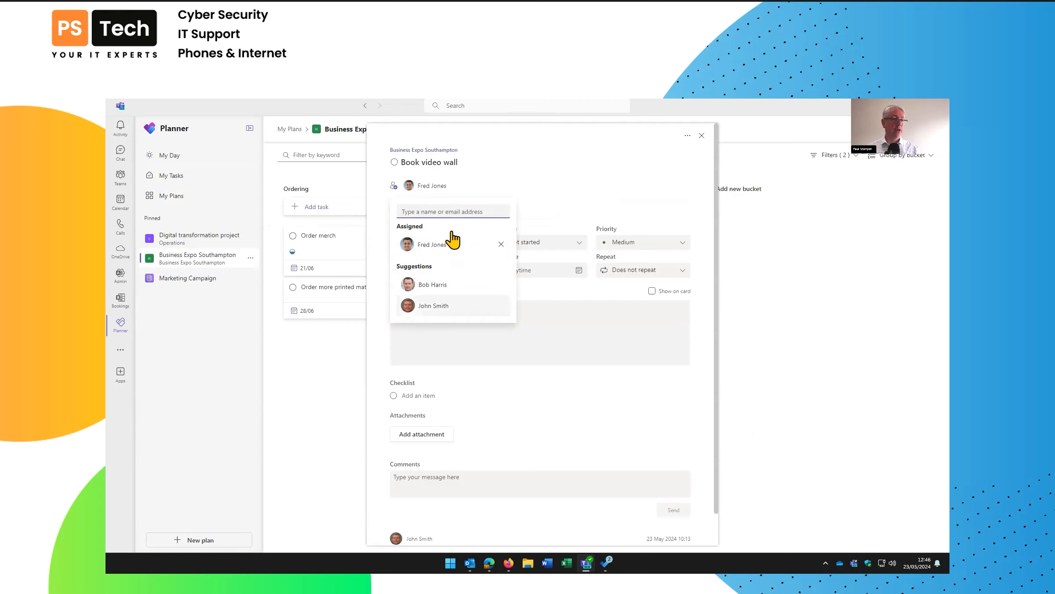
click(542, 161)
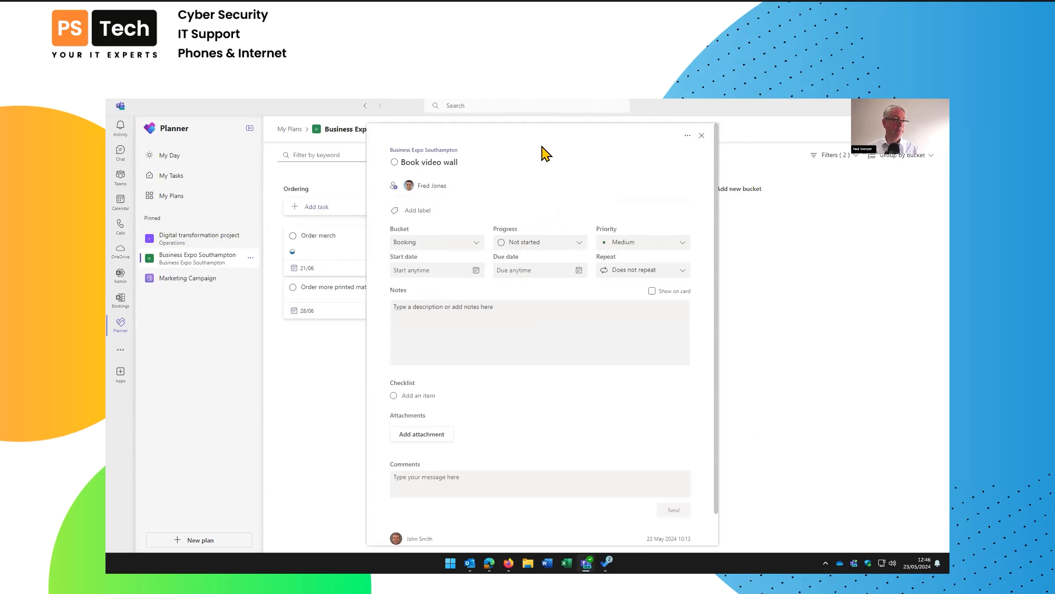
click(435, 244)
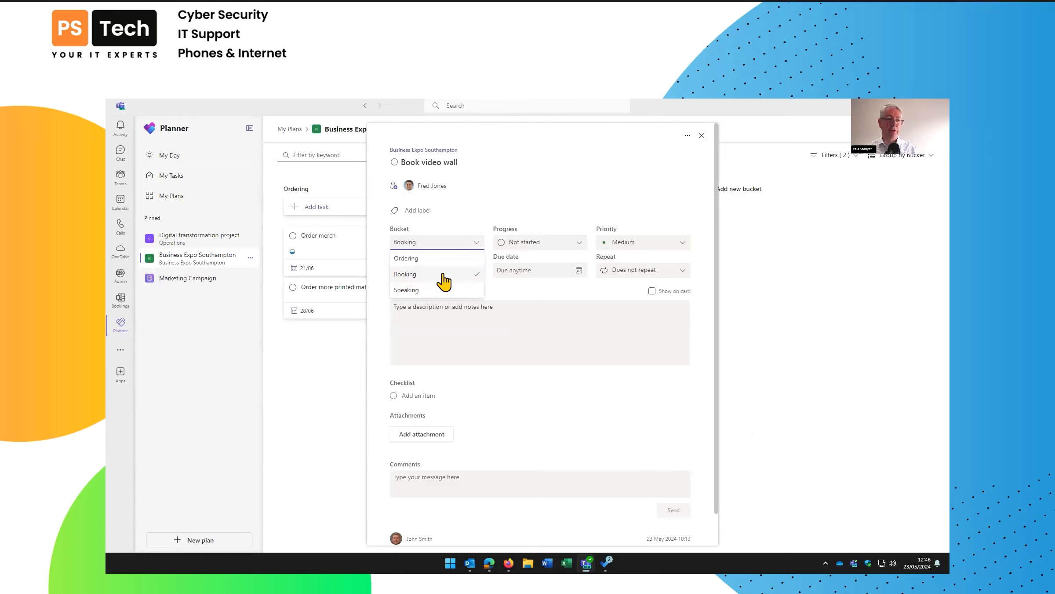
click(552, 245)
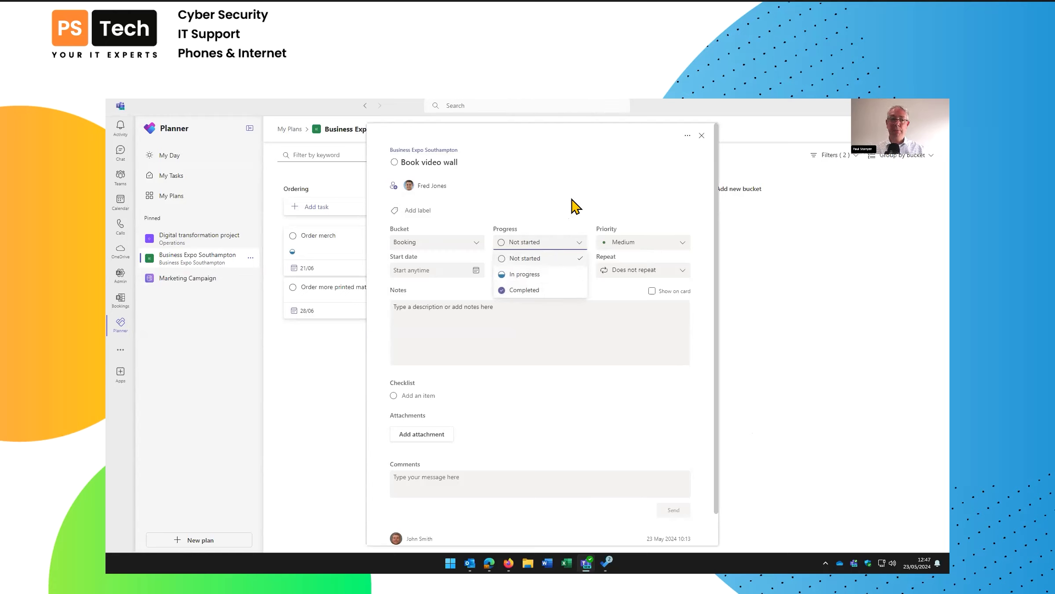
click(609, 242)
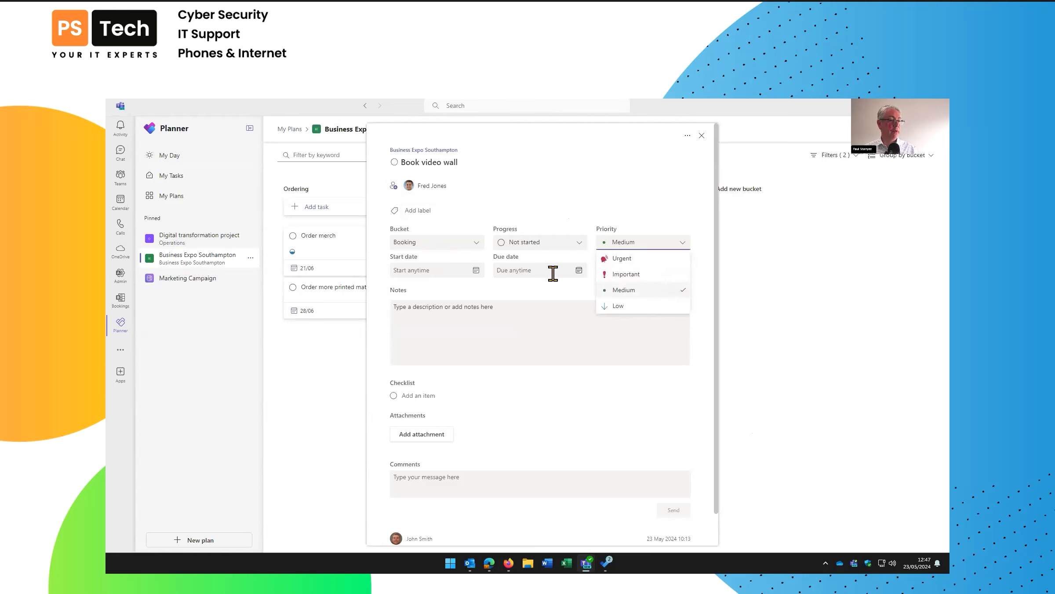
- Set the Book video wall task's due date to 05/06/2024
click(577, 271)
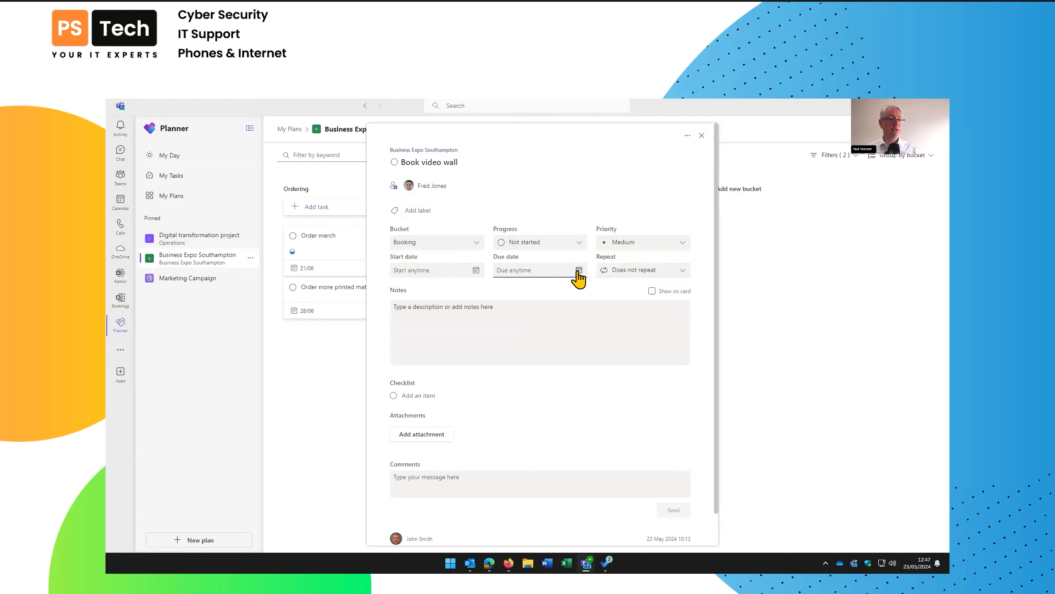
click(579, 288)
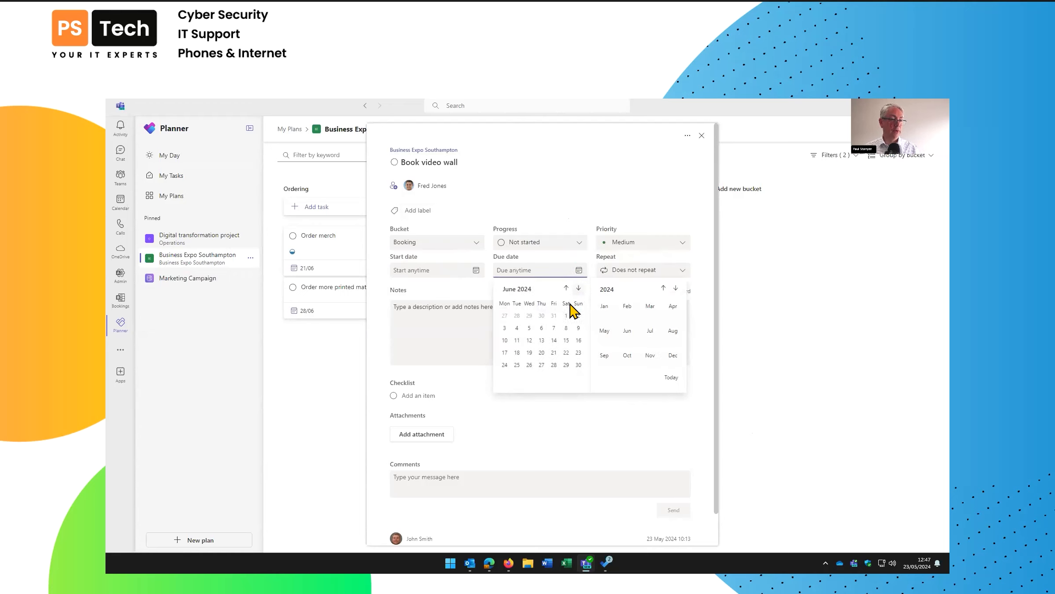
click(529, 328)
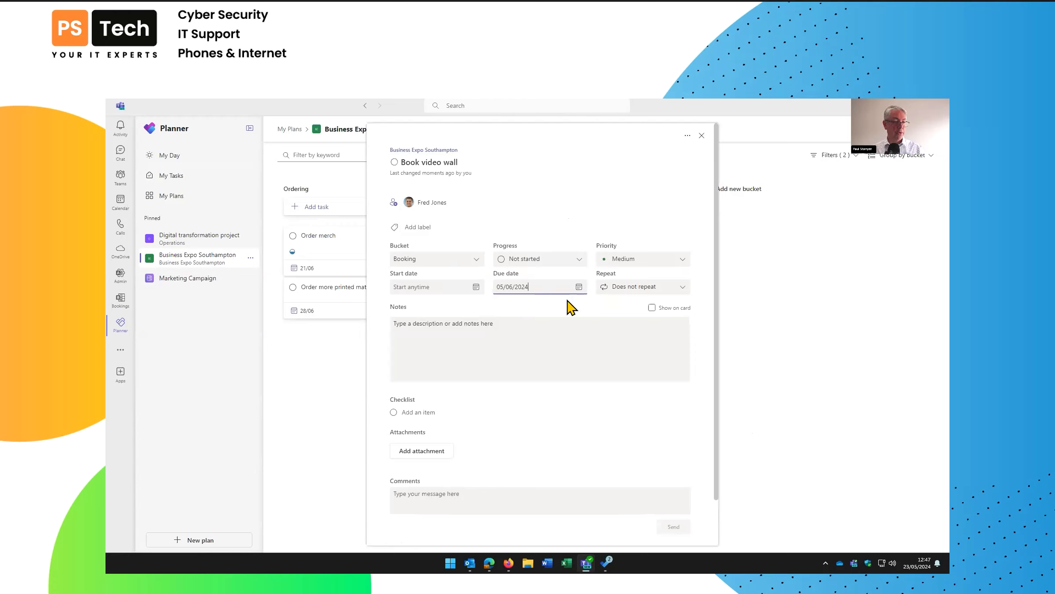
- Add the note "Test notes" to the Book video wall task, show it on the card, and close the task
click(469, 319)
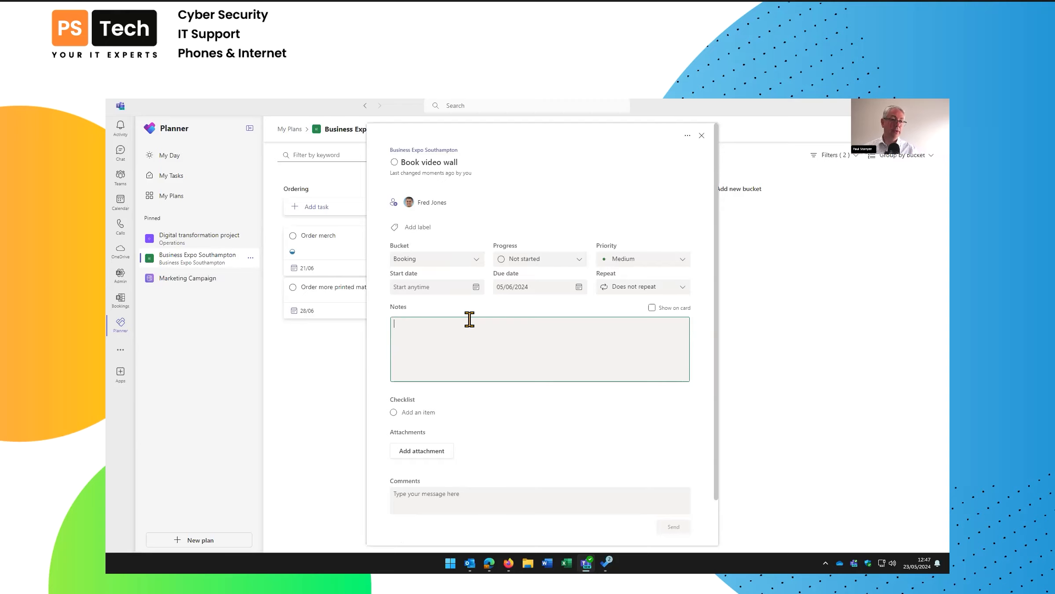
click(651, 308)
click(618, 336)
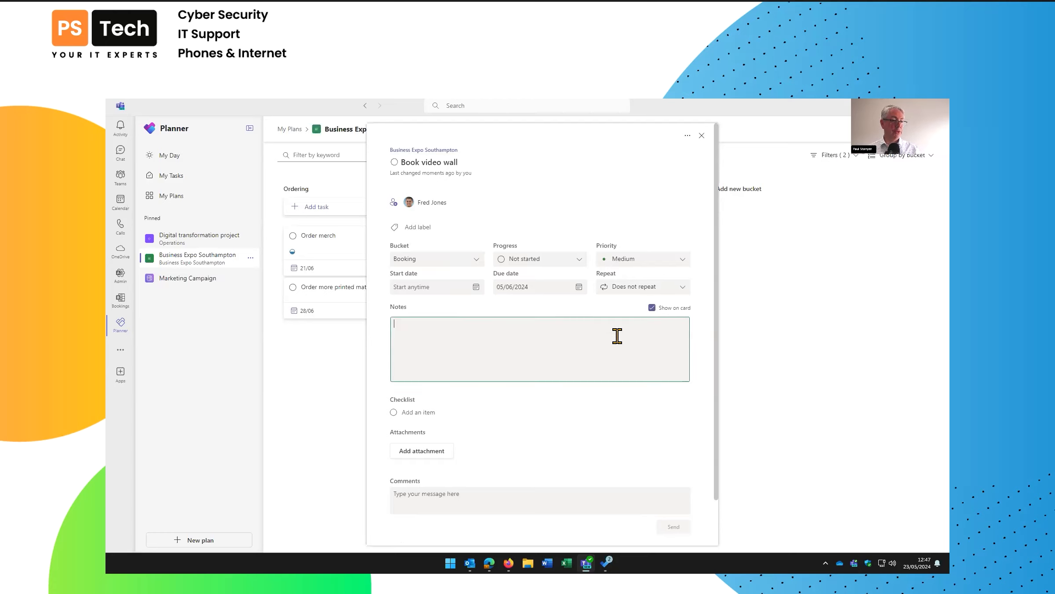
text(Test notes)
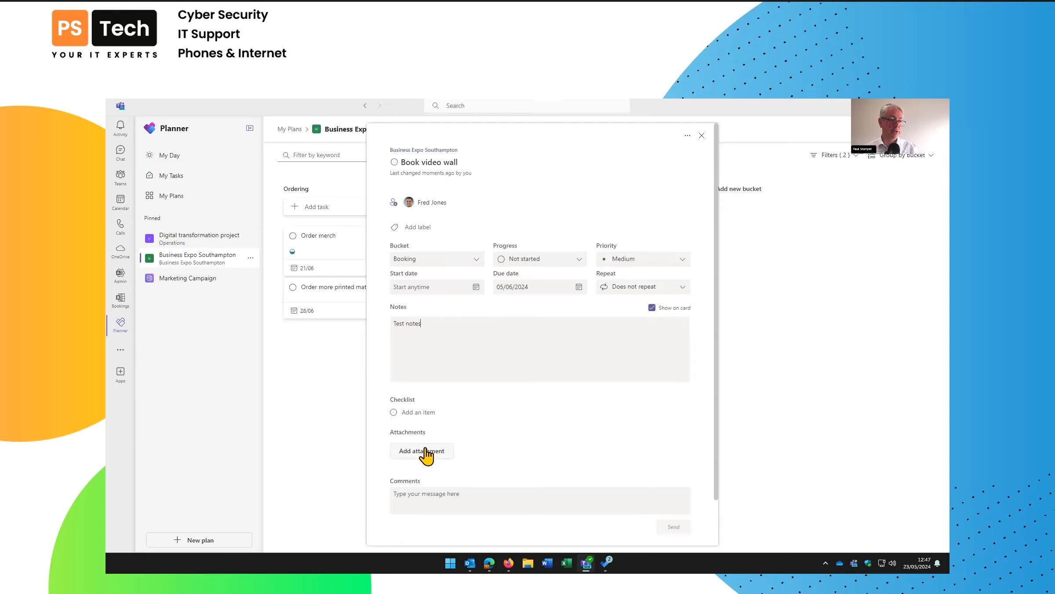
scroll(448, 497, down, 1)
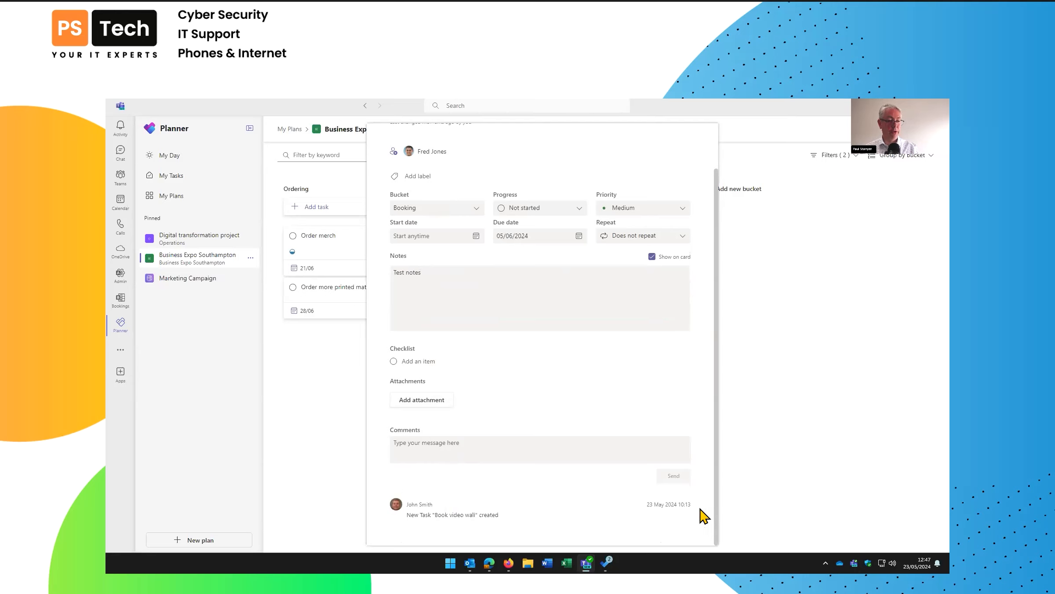
scroll(603, 512, up, 1)
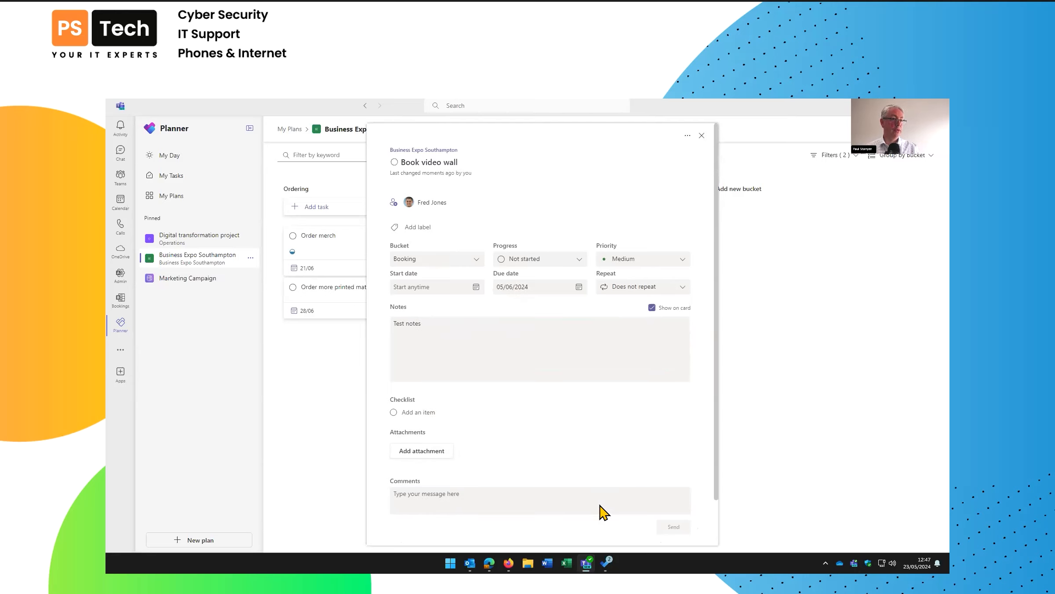
click(702, 136)
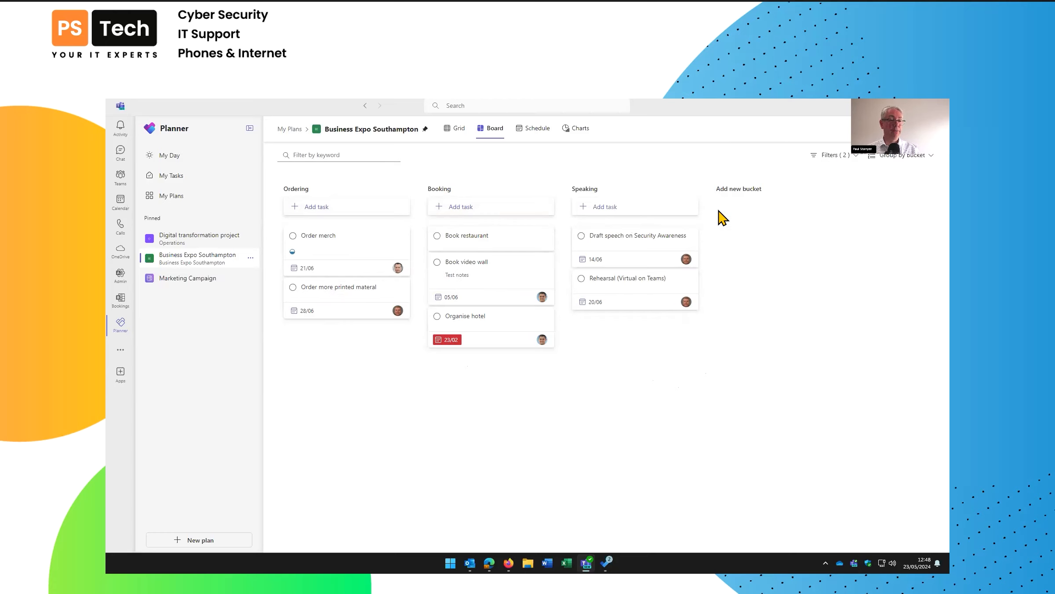
- Add a new bucket named "Exit plan" to the Business Expo Southampton board
click(733, 189)
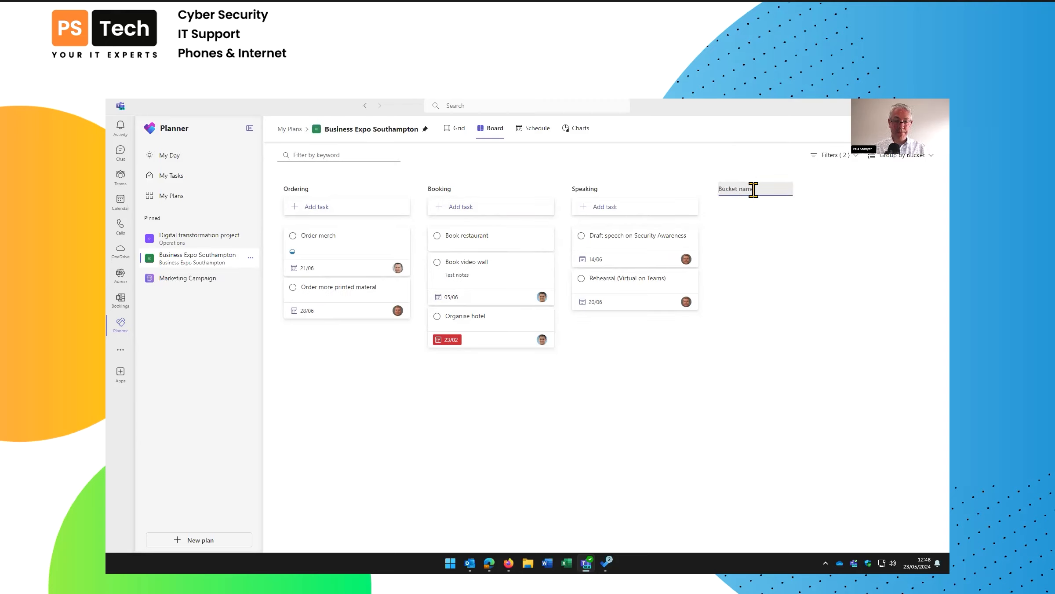
text(Exit plan)
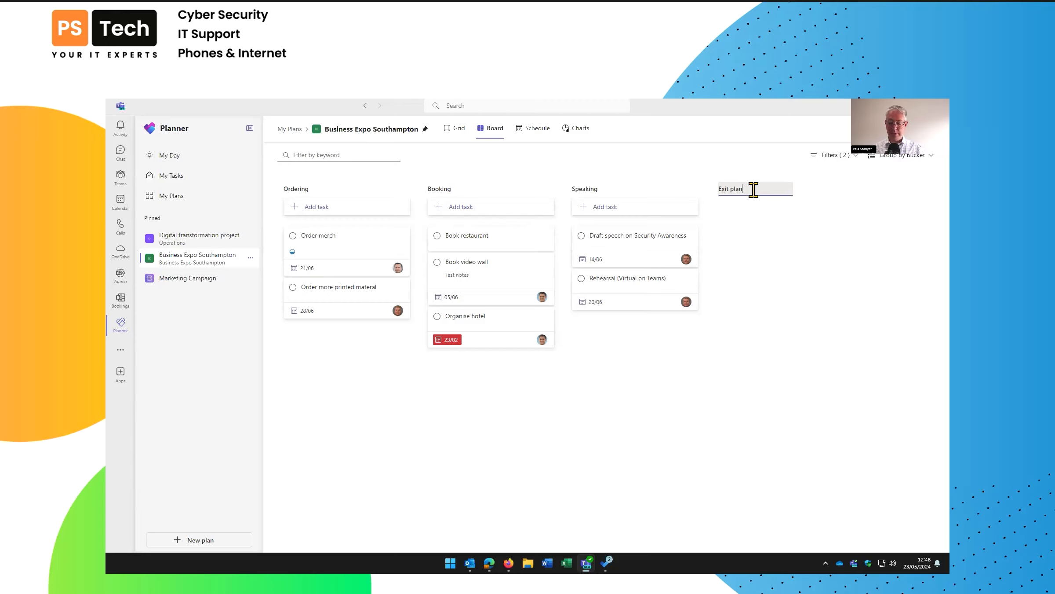
key(Return)
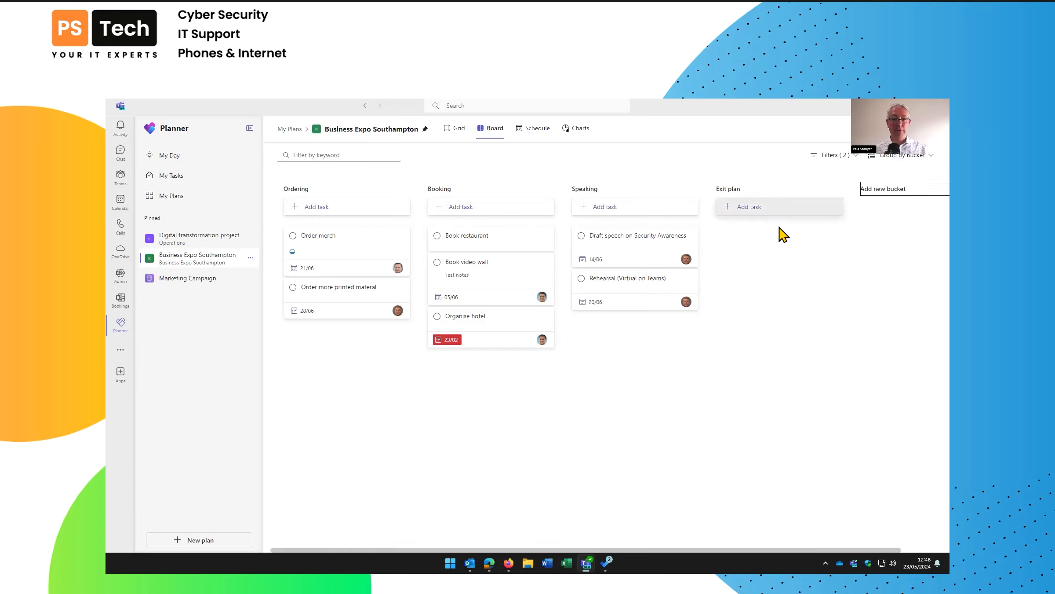
- Add a task named "Collect video wall" to the Exit plan bucket, due 28/06 and assigned to the first suggested member
click(747, 207)
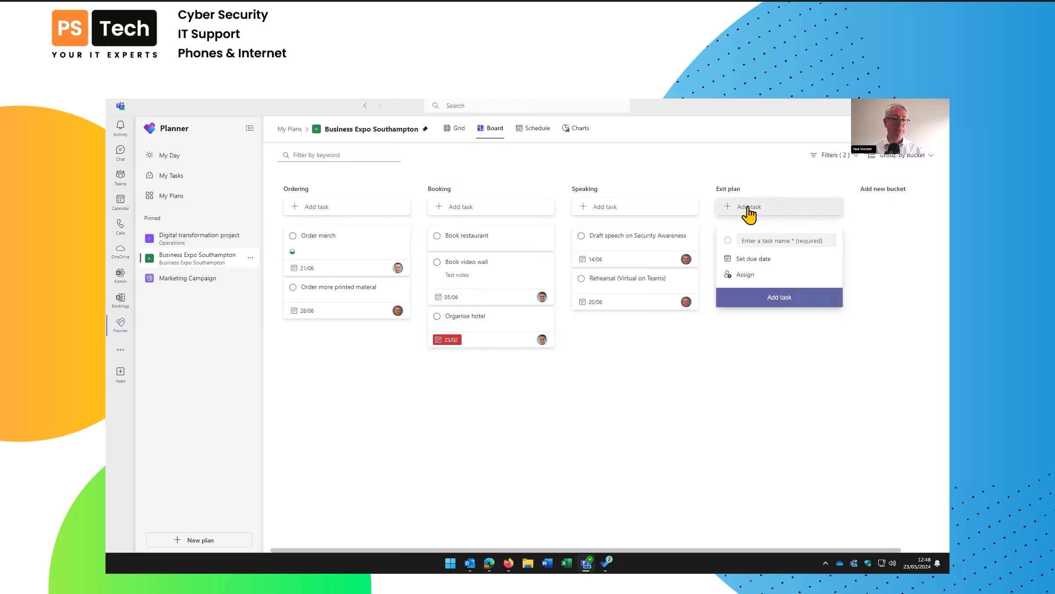
text(Collect video wall)
click(754, 261)
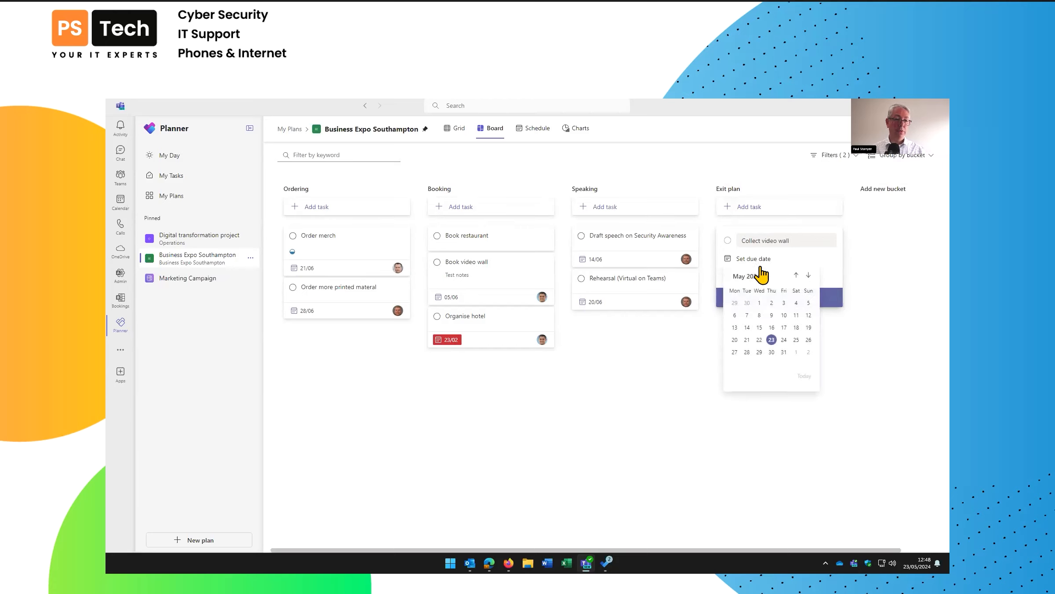
click(808, 275)
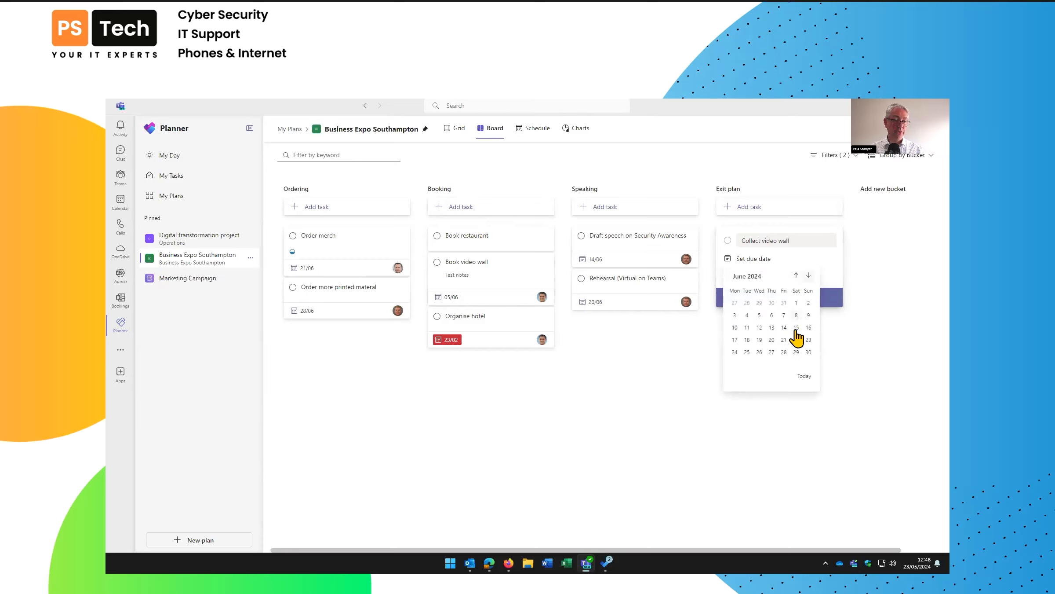
click(784, 352)
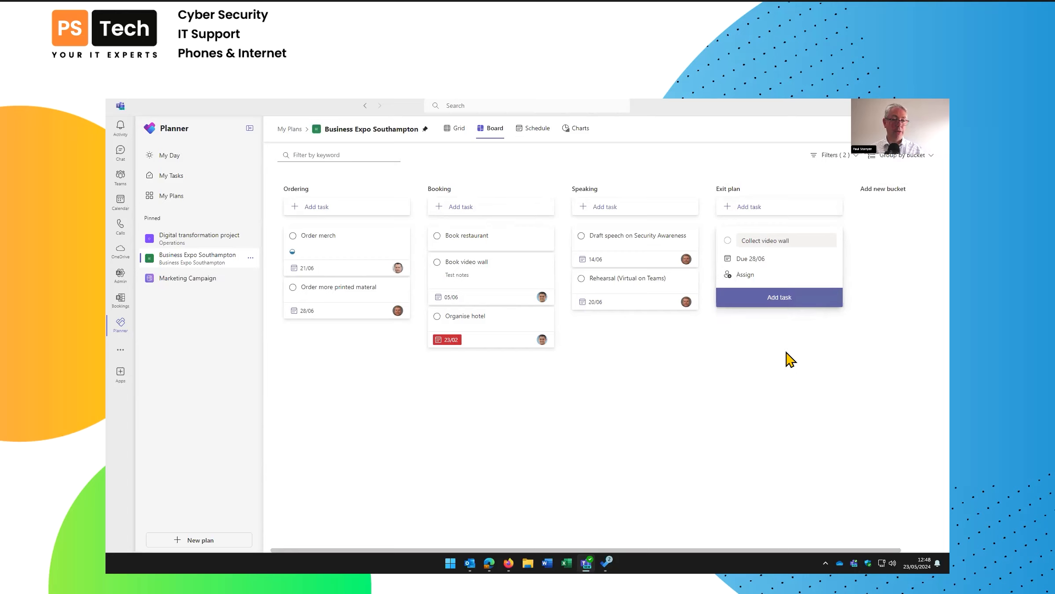
click(746, 275)
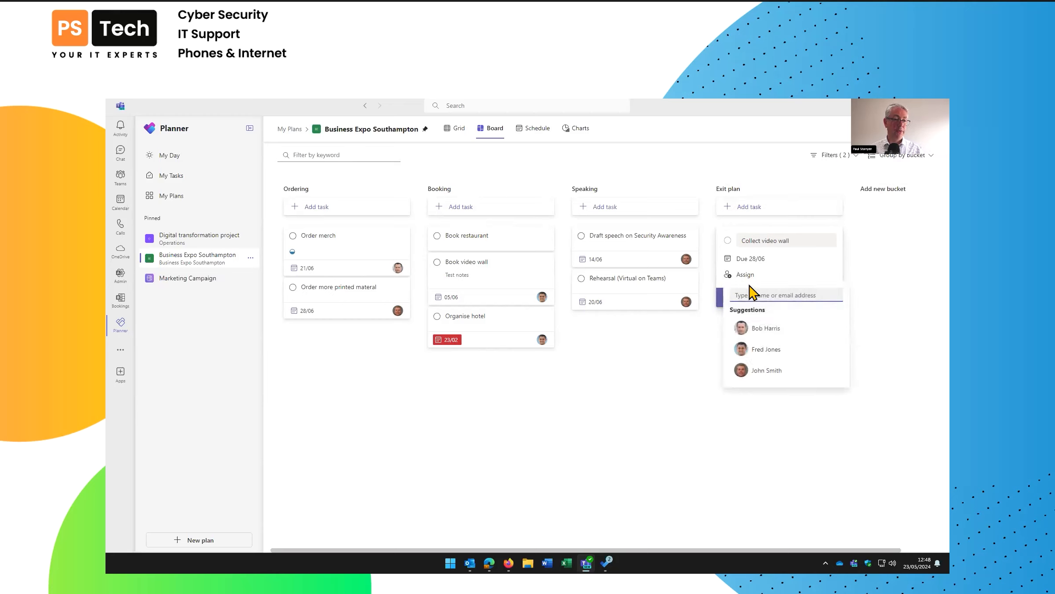
click(757, 330)
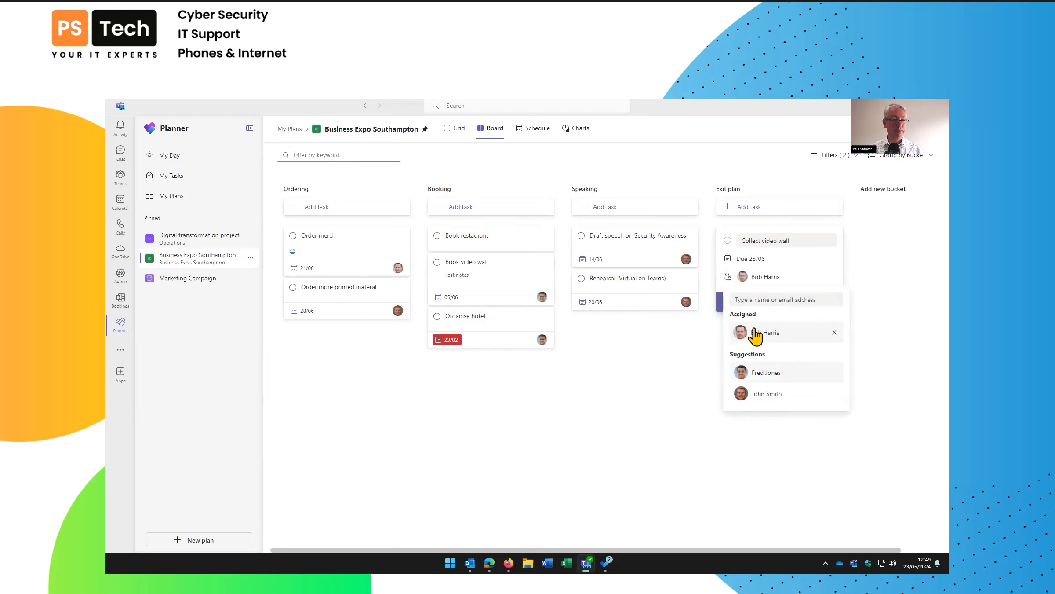
click(714, 330)
click(776, 304)
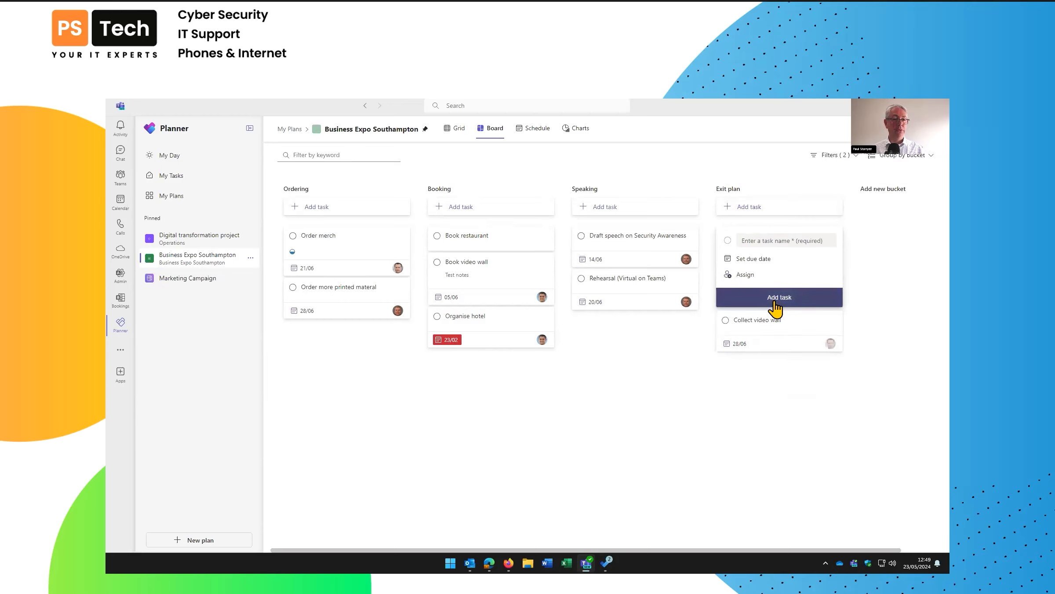
click(797, 405)
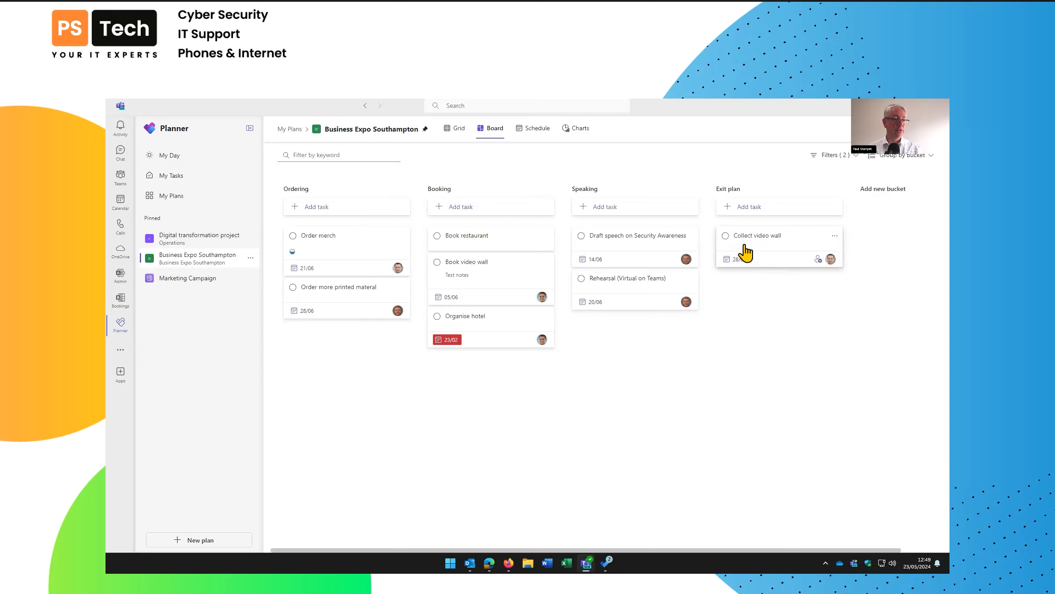
- Review the plan's schedule for June 2024, view the Collect video wall task's details, and close them
click(538, 128)
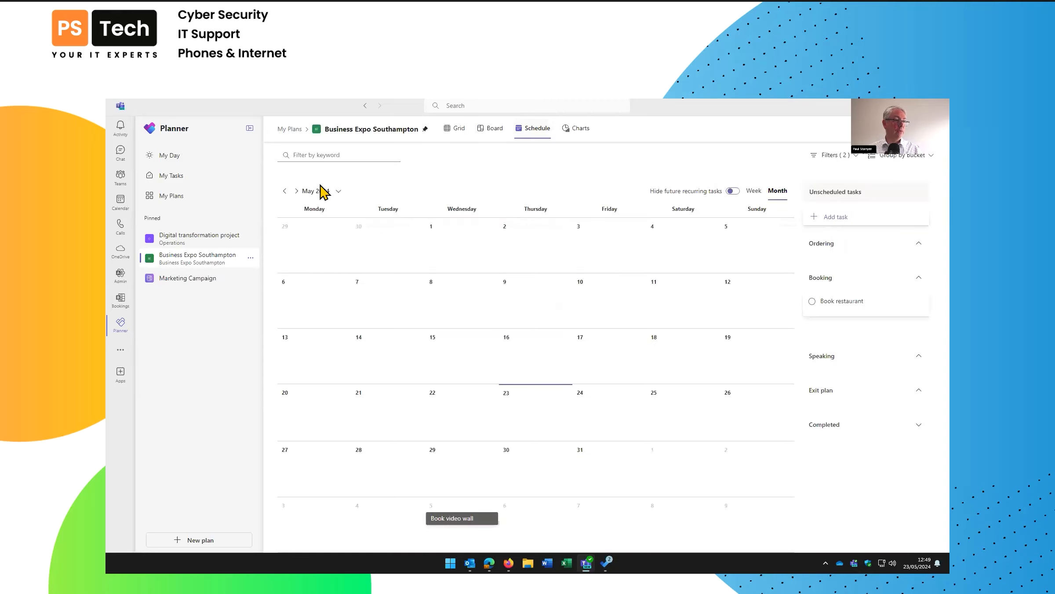
click(297, 191)
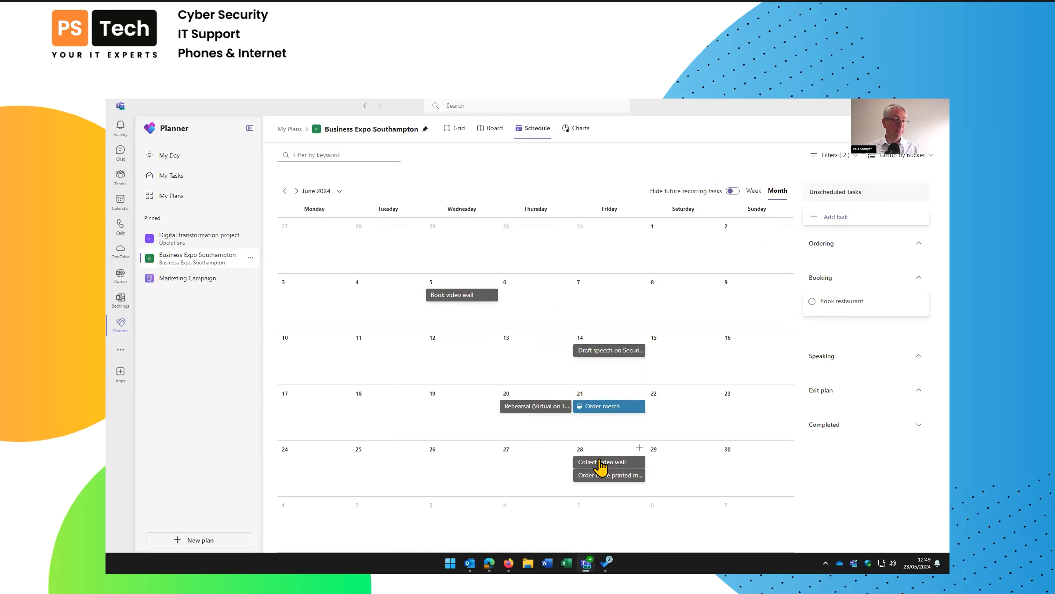
click(599, 463)
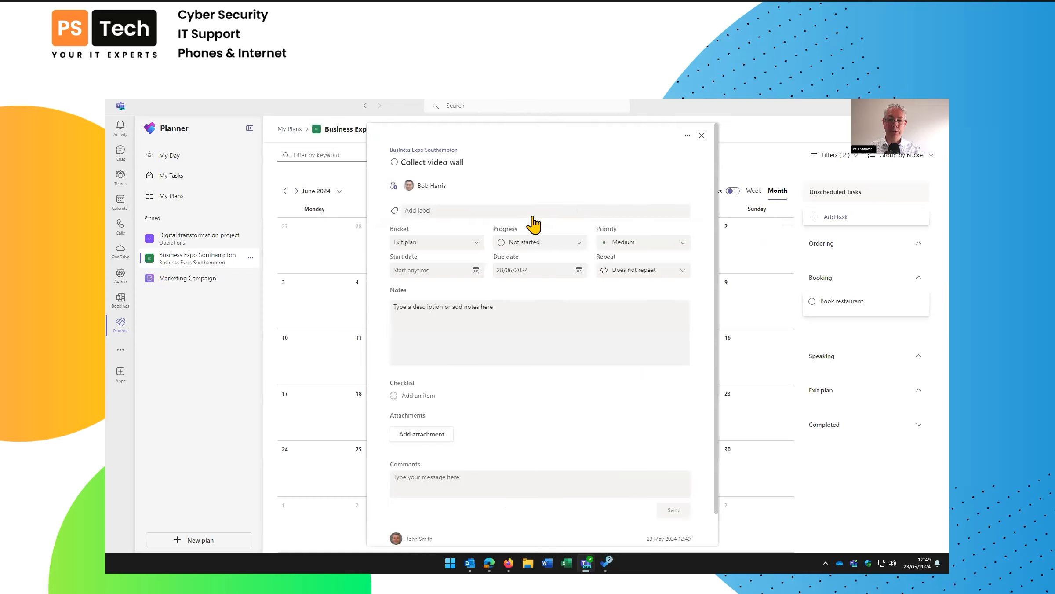
click(701, 135)
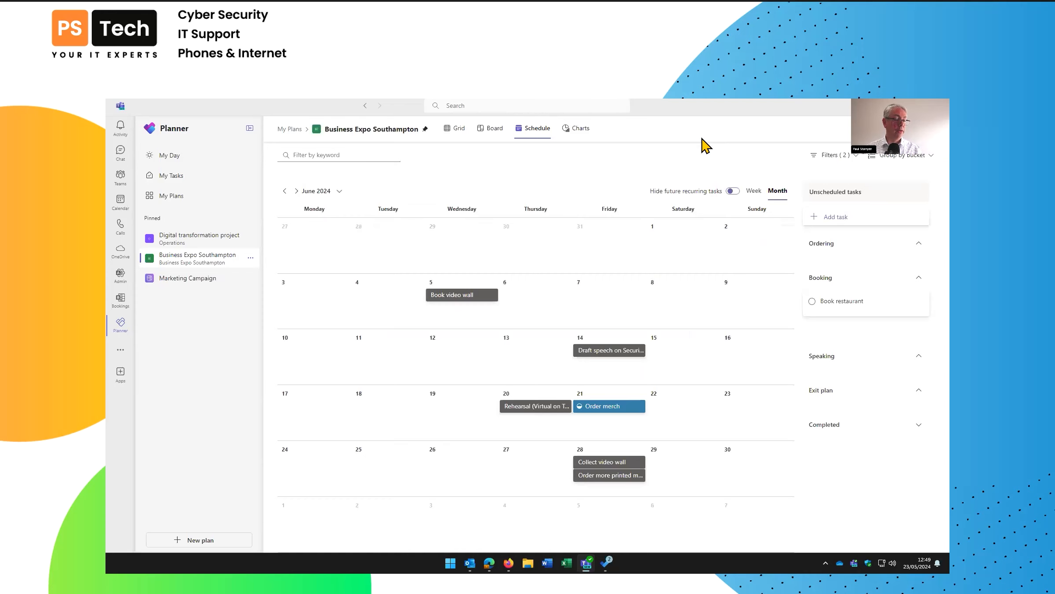
- Examine the plan's charts of task status, tasks per bucket, and priority
click(581, 130)
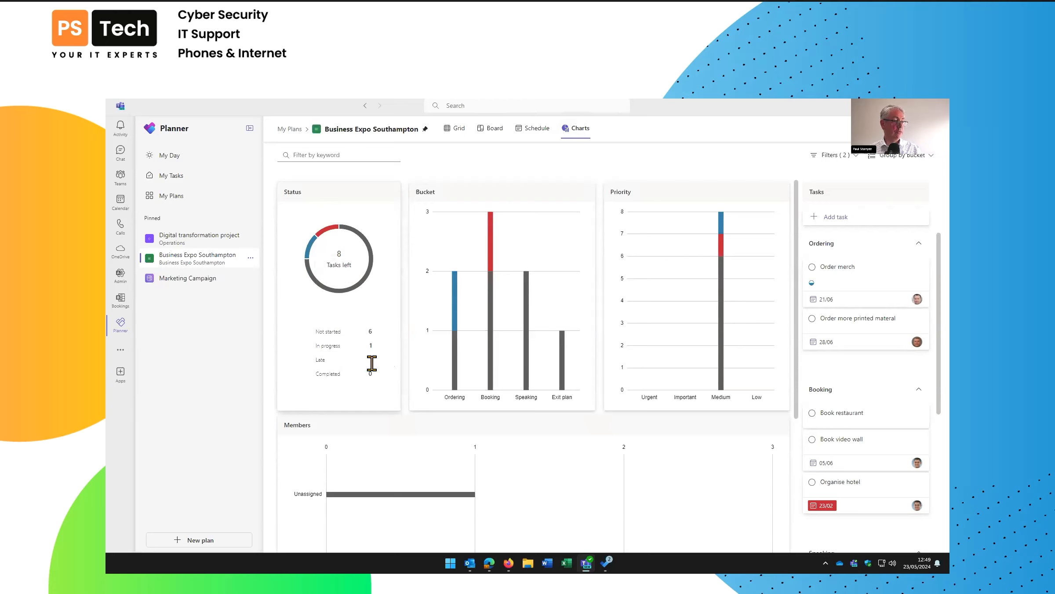
mouse_move(311, 253)
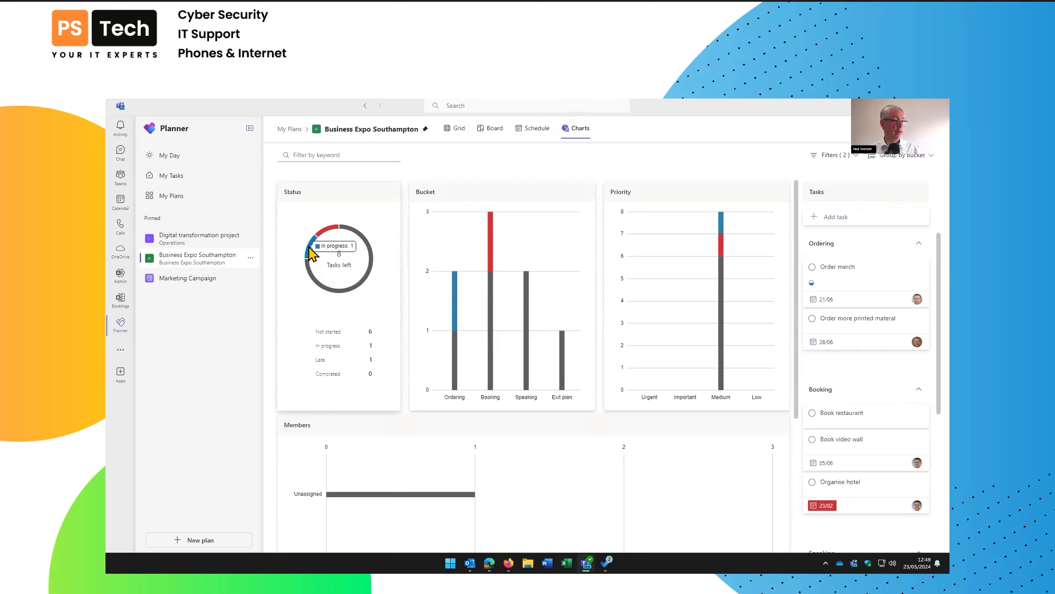
scroll(373, 381, down, 1)
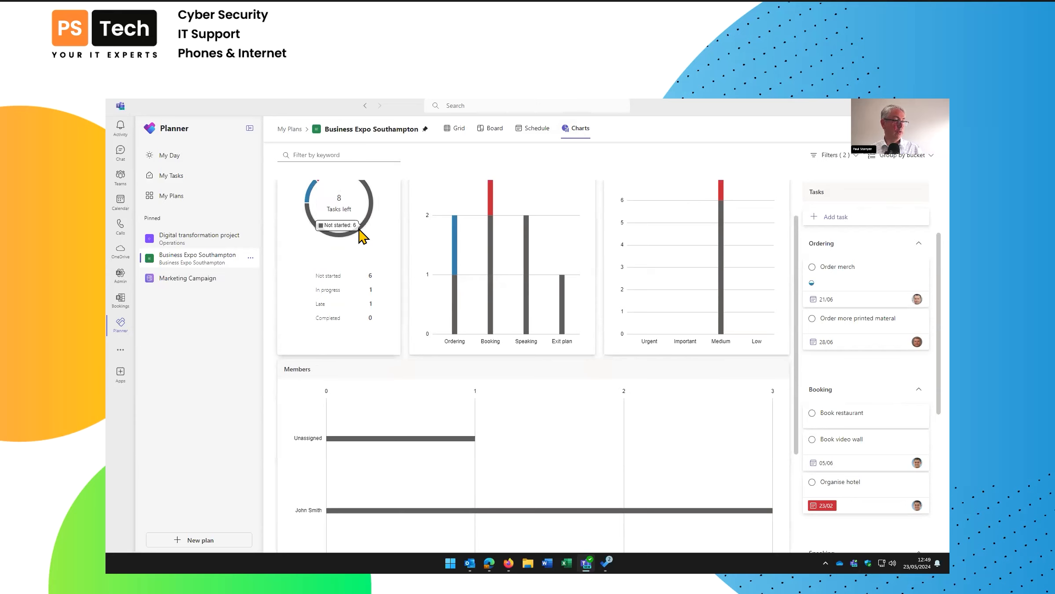
triple_click(339, 209)
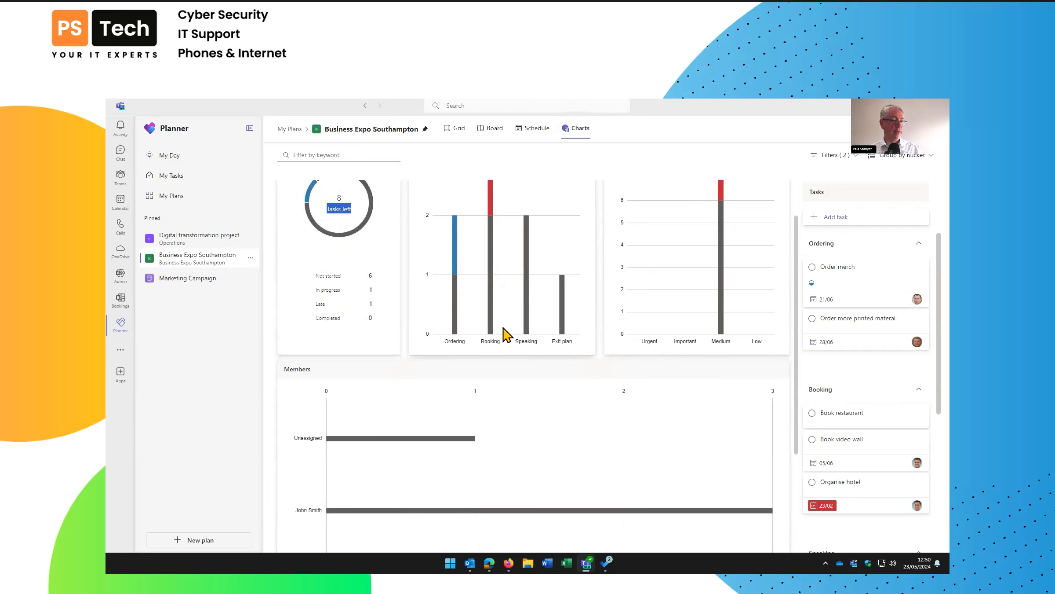
scroll(502, 332, up, 2)
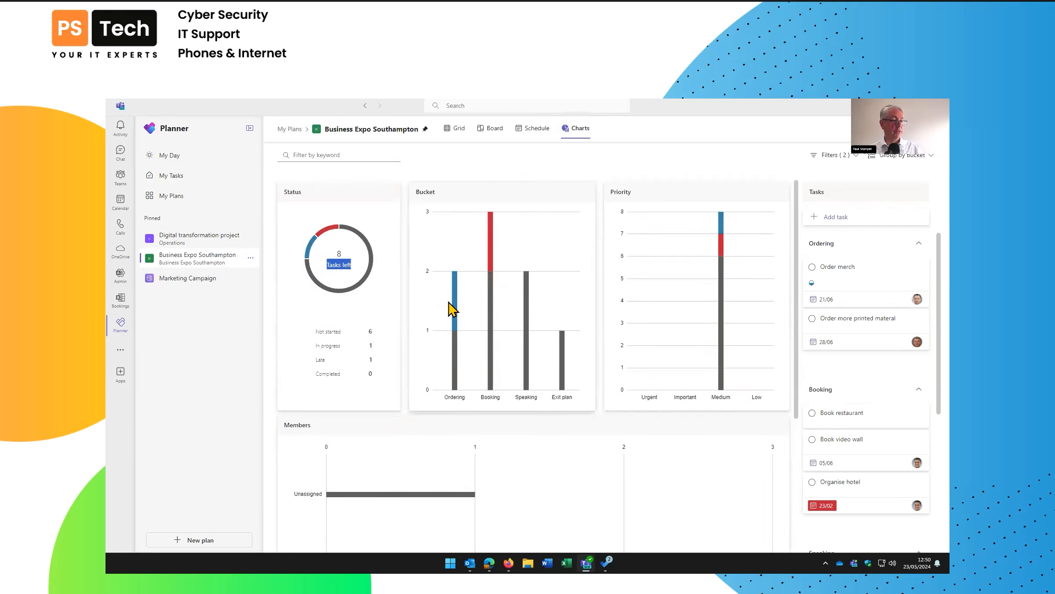
mouse_move(453, 384)
mouse_move(491, 387)
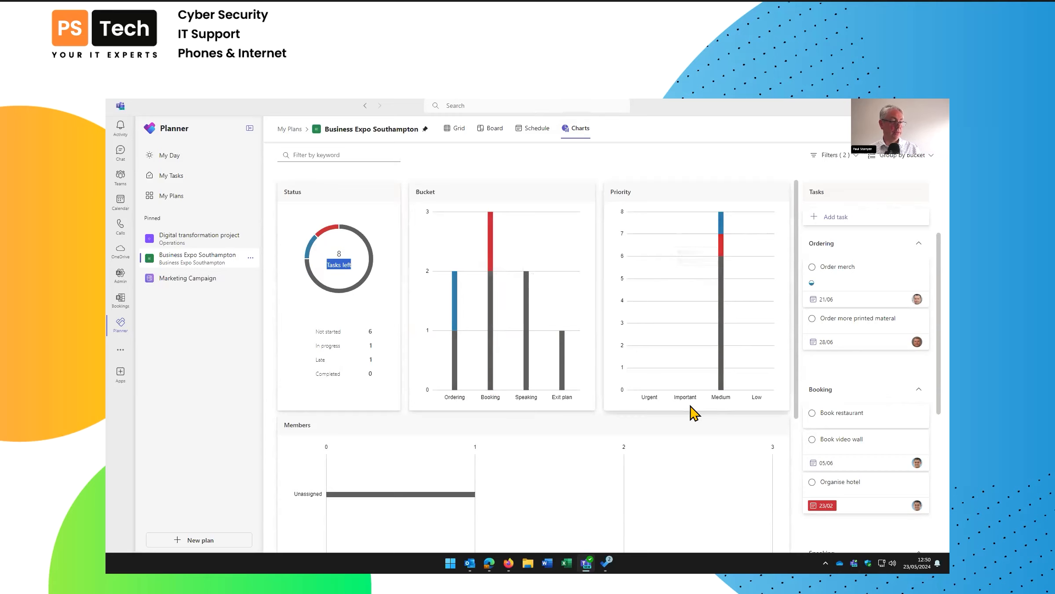
- Examine the Members chart, narrow the tasks to the member listed directly below Unassigned, and clear that selection
scroll(572, 423, down, 4)
scroll(372, 359, down, 1)
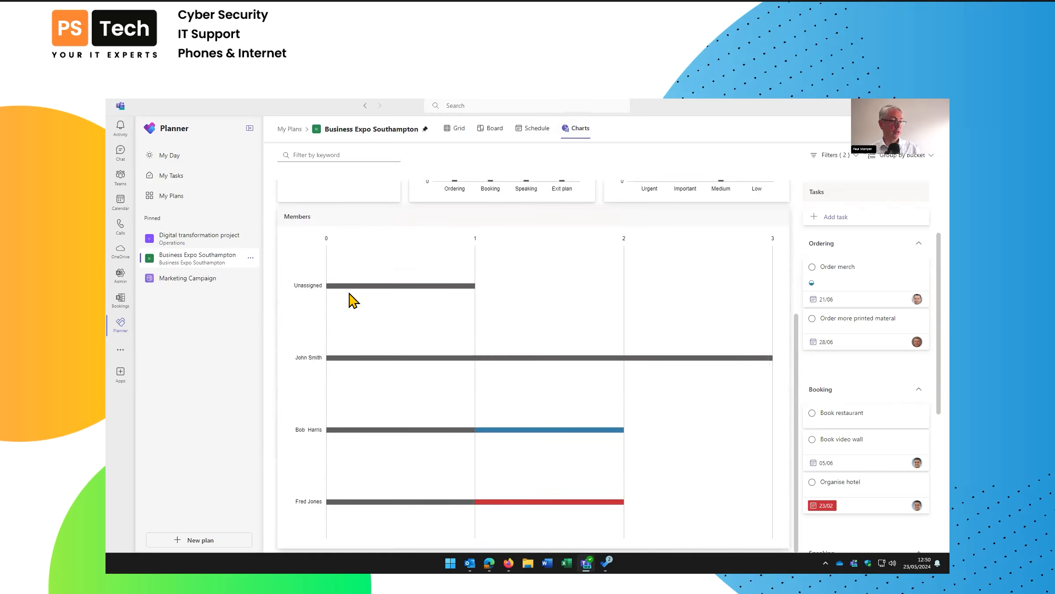
mouse_move(341, 359)
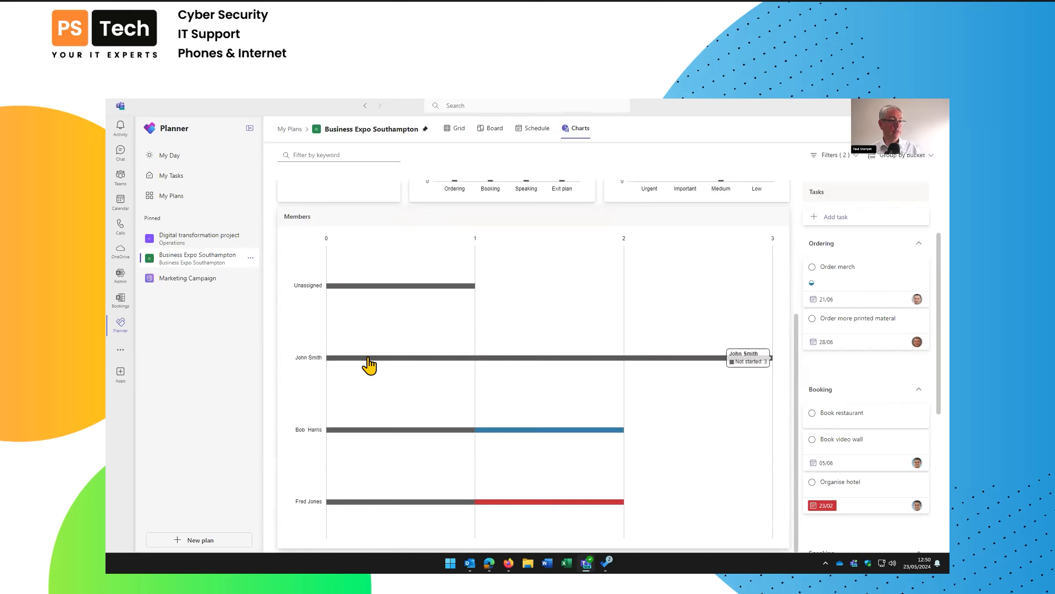
mouse_move(367, 430)
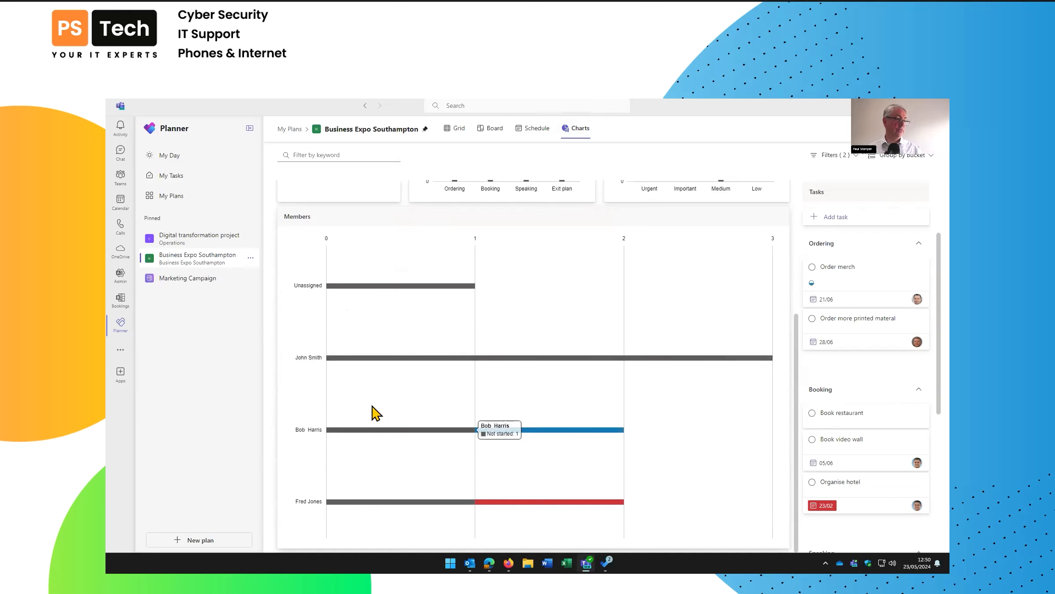
click(348, 358)
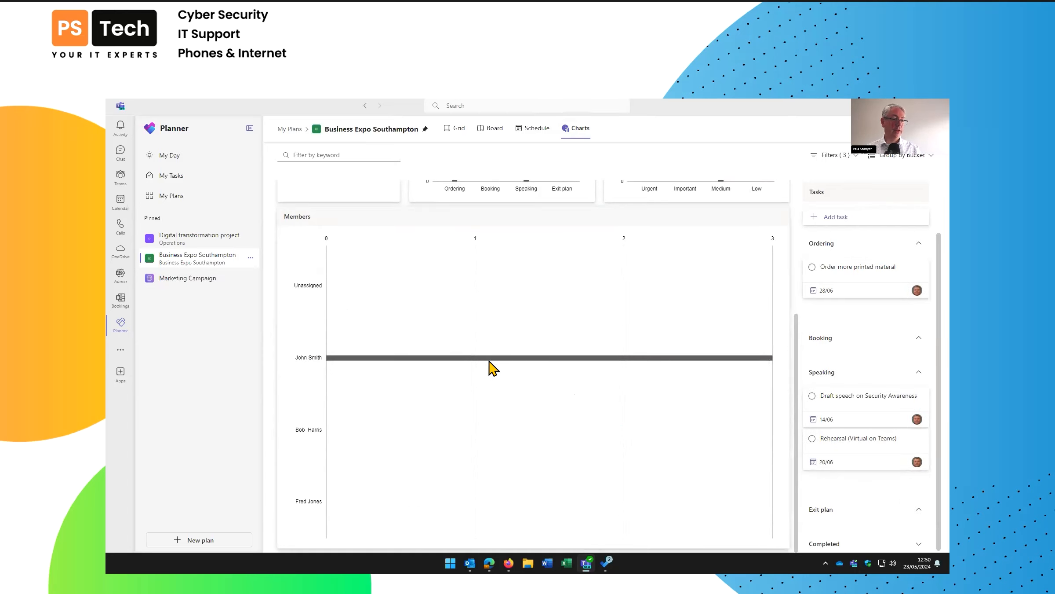
click(438, 360)
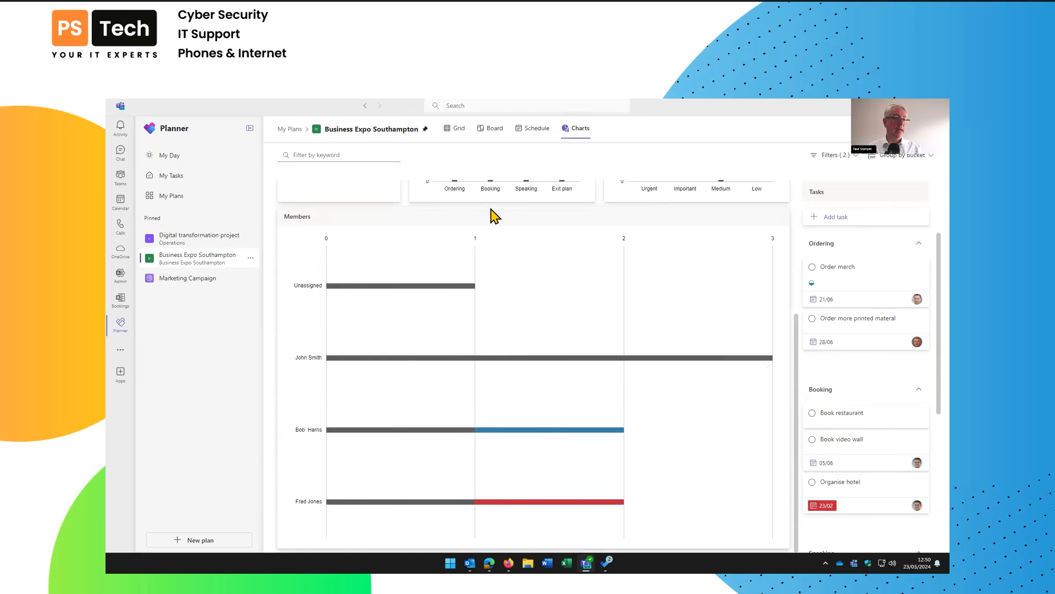
- Examine the available task filter categories and grouping options without changing them
click(829, 156)
mouse_move(818, 193)
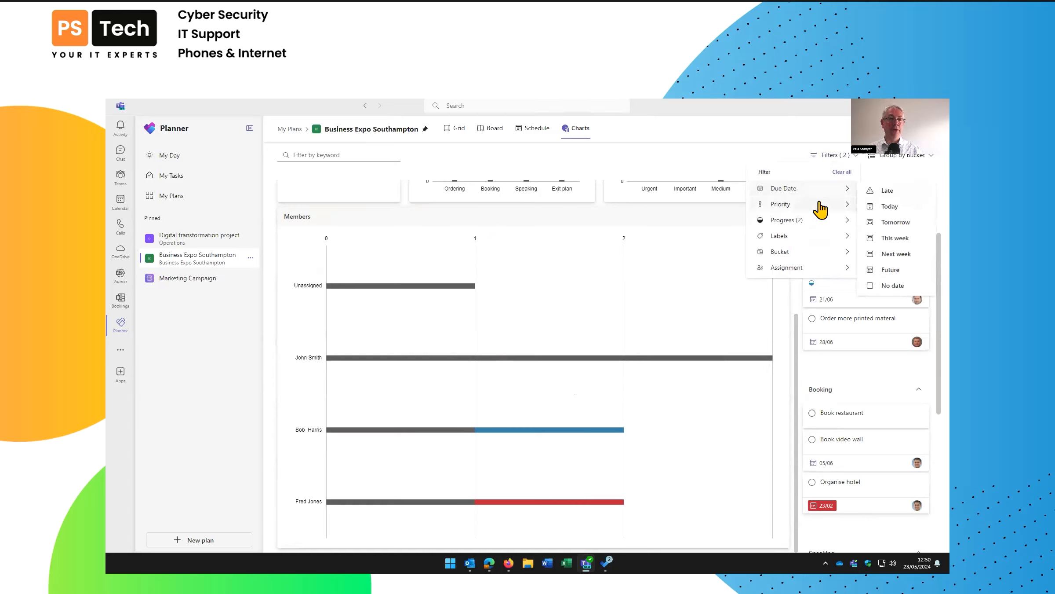
mouse_move(799, 242)
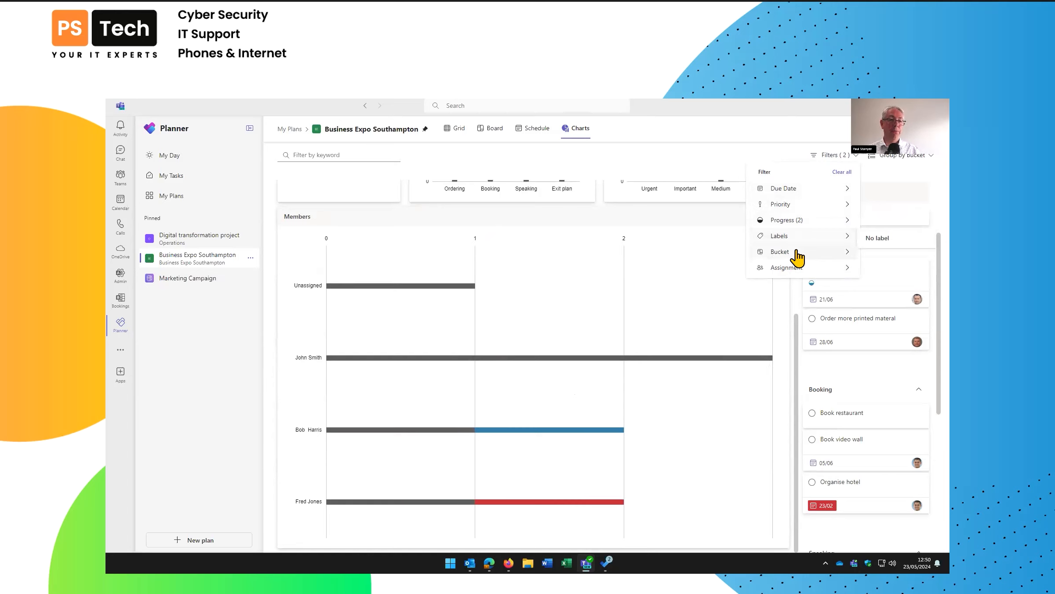
mouse_move(796, 266)
click(899, 157)
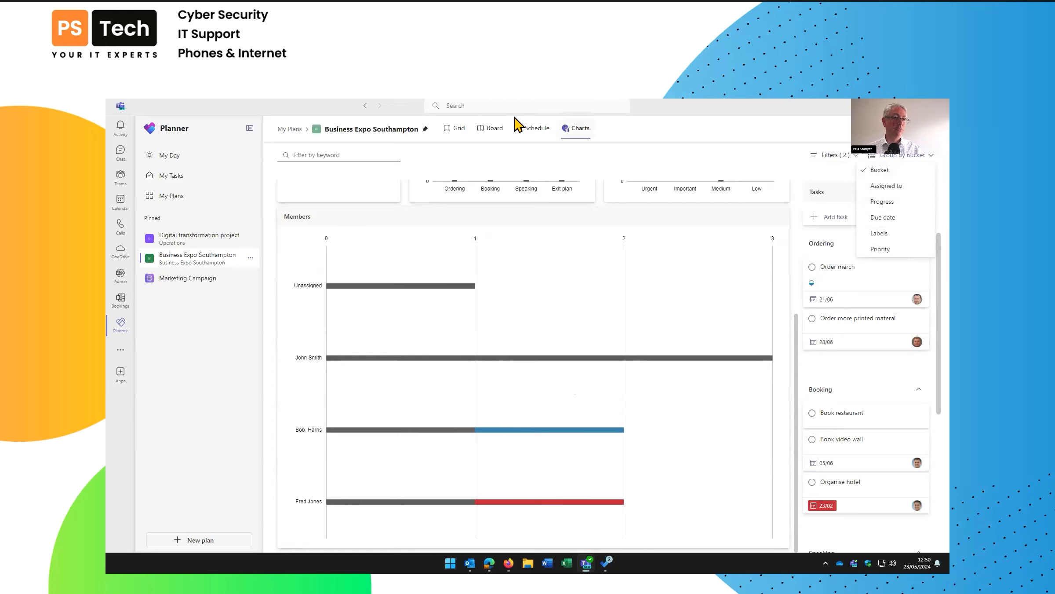
- Show the Business Expo Southampton plan as a board grouped by Assigned to
click(488, 130)
click(906, 157)
click(891, 191)
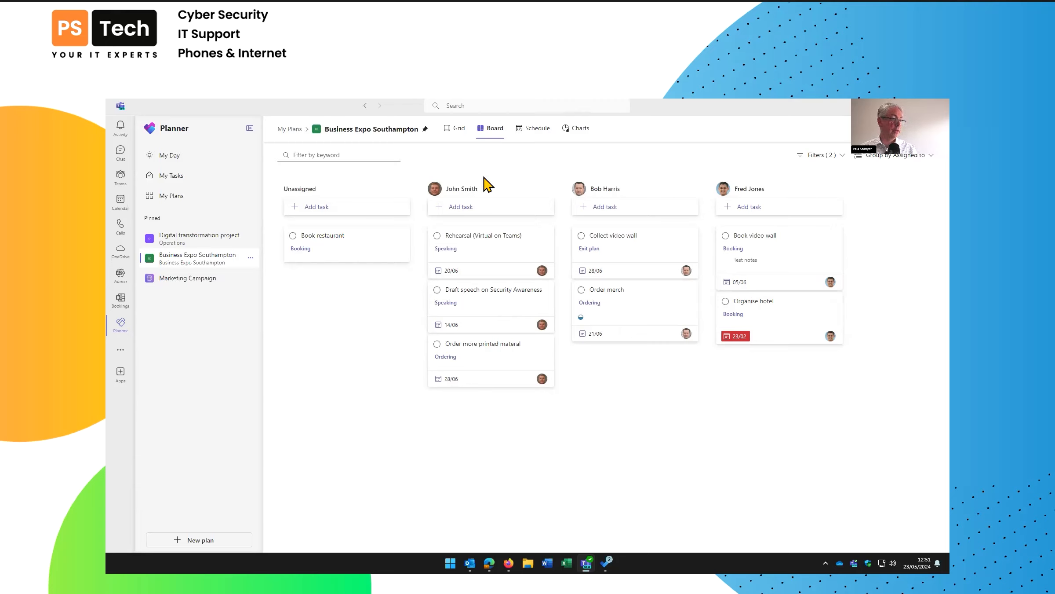
- Create a pinned plan from the Basic Employee Onboarding template, keeping its name and adding it to the Operations group
click(180, 196)
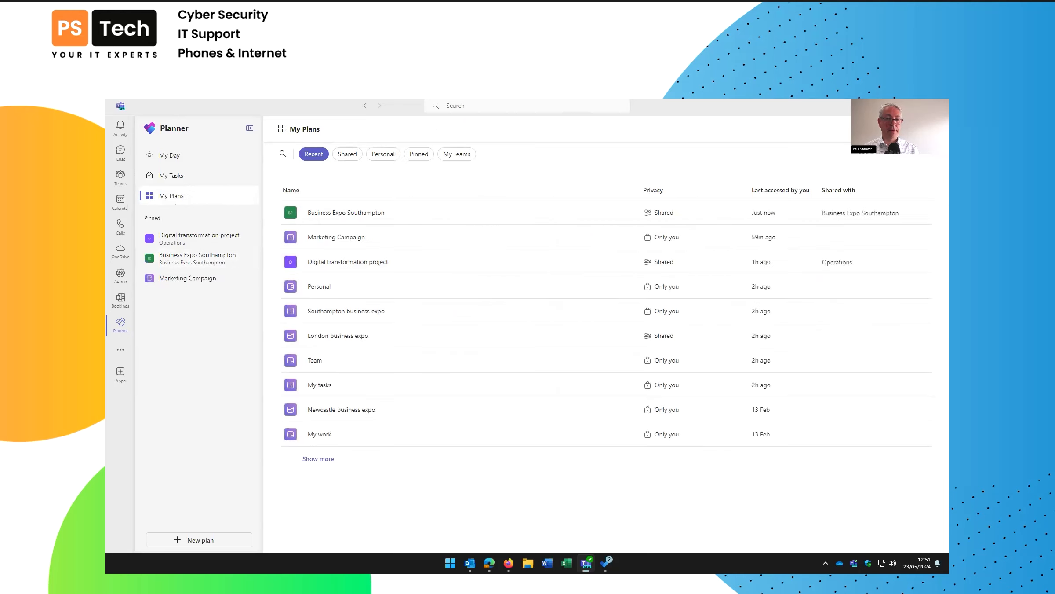
click(200, 540)
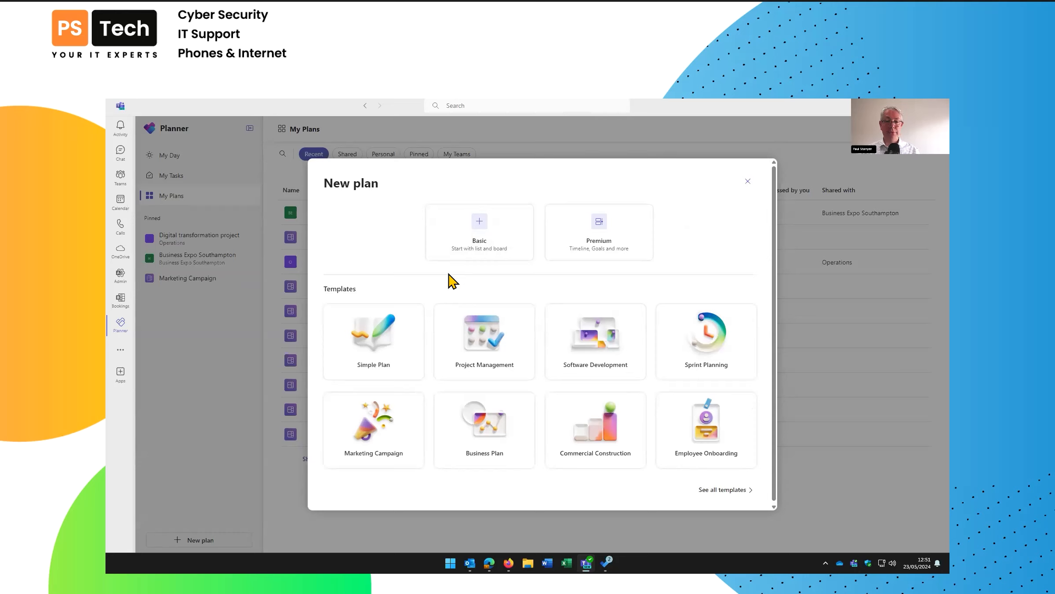
click(720, 441)
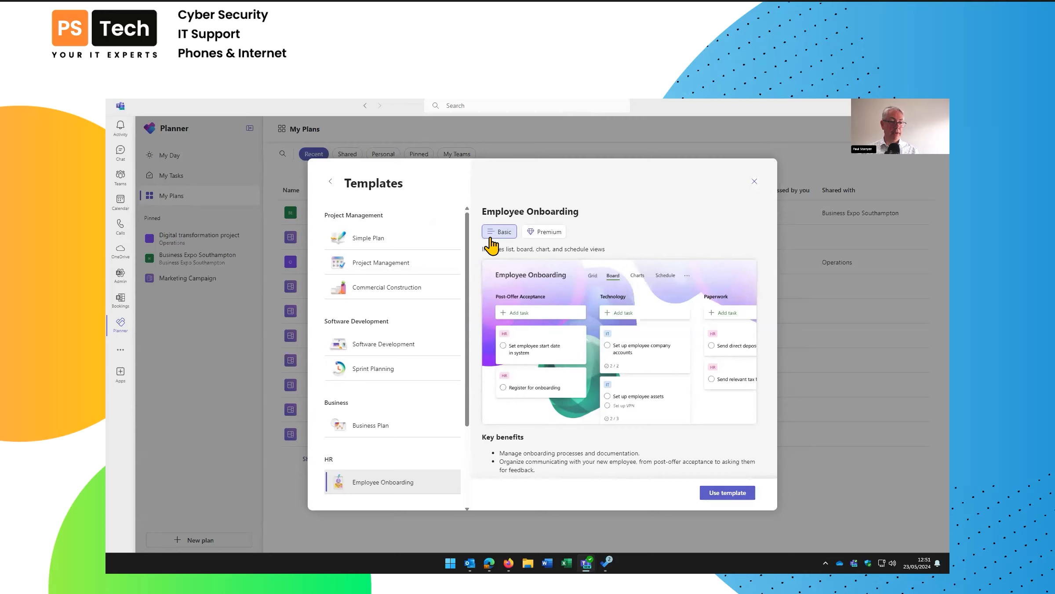
click(728, 493)
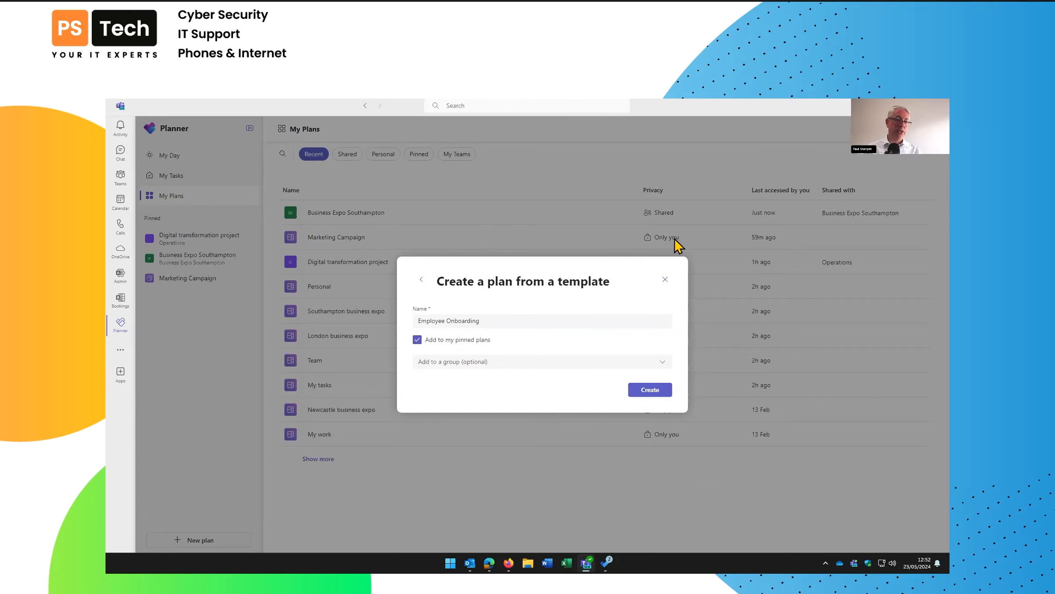
click(664, 363)
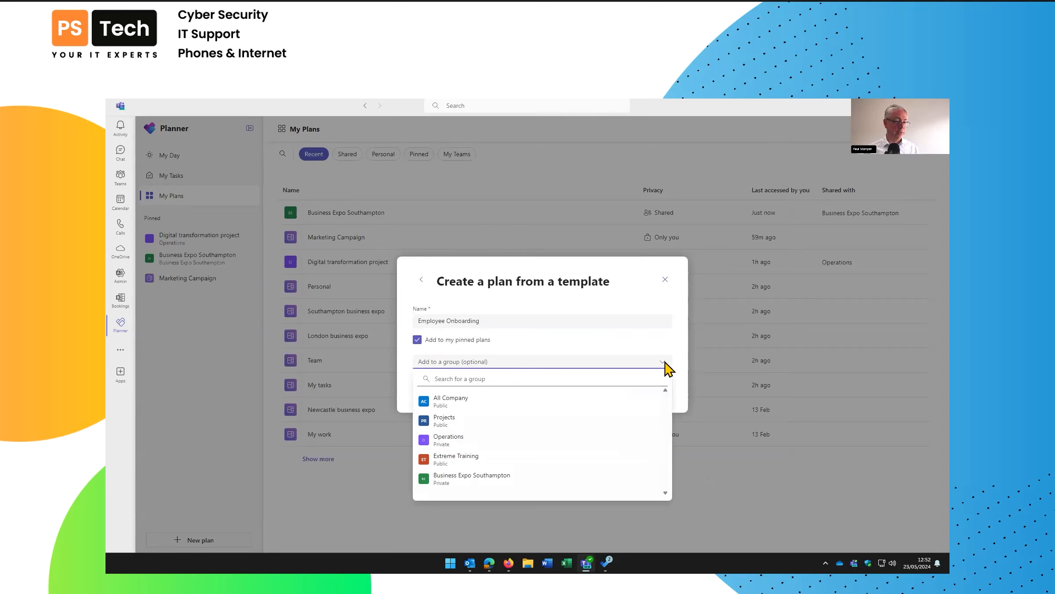
click(450, 439)
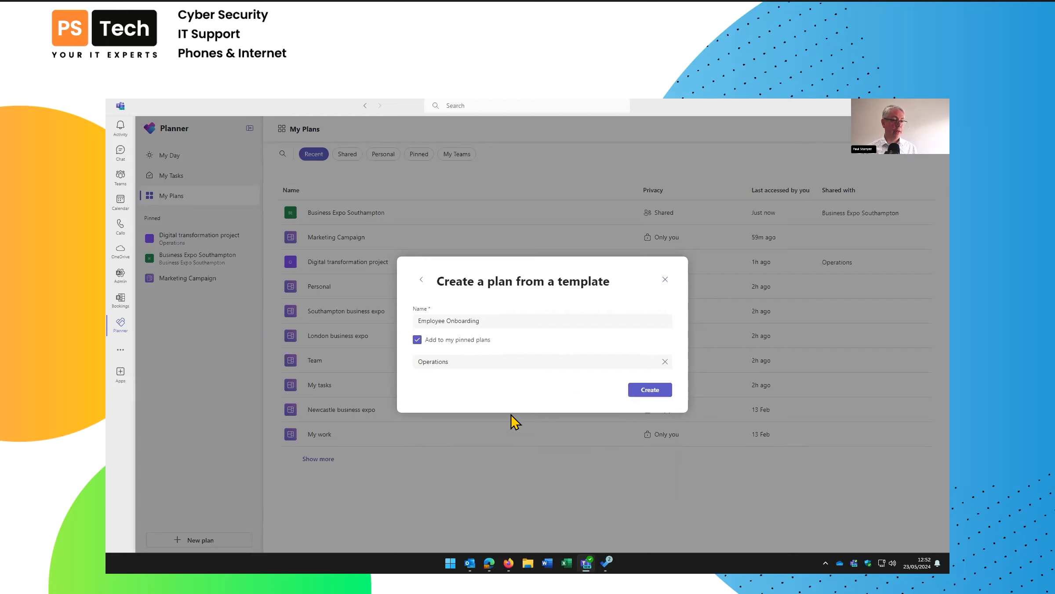
click(651, 391)
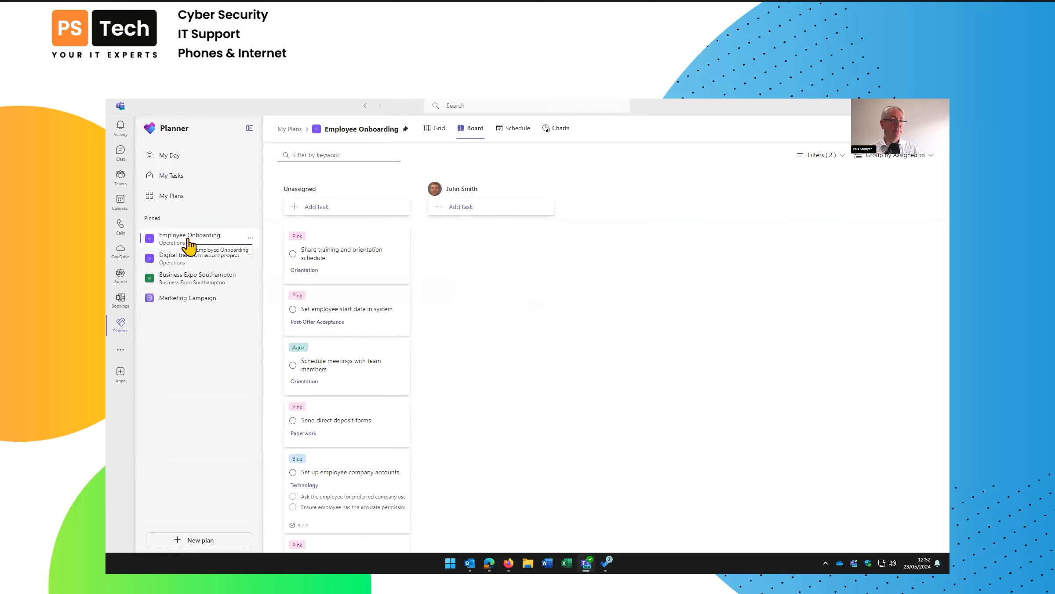
- Group the Employee Onboarding board by Bucket and look across all its buckets
click(875, 156)
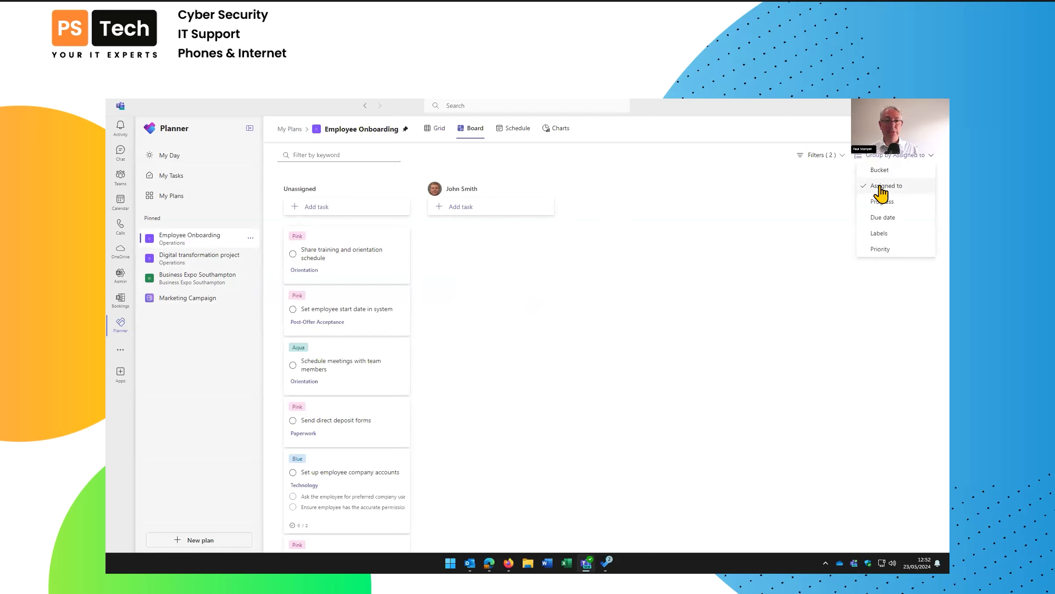
click(881, 171)
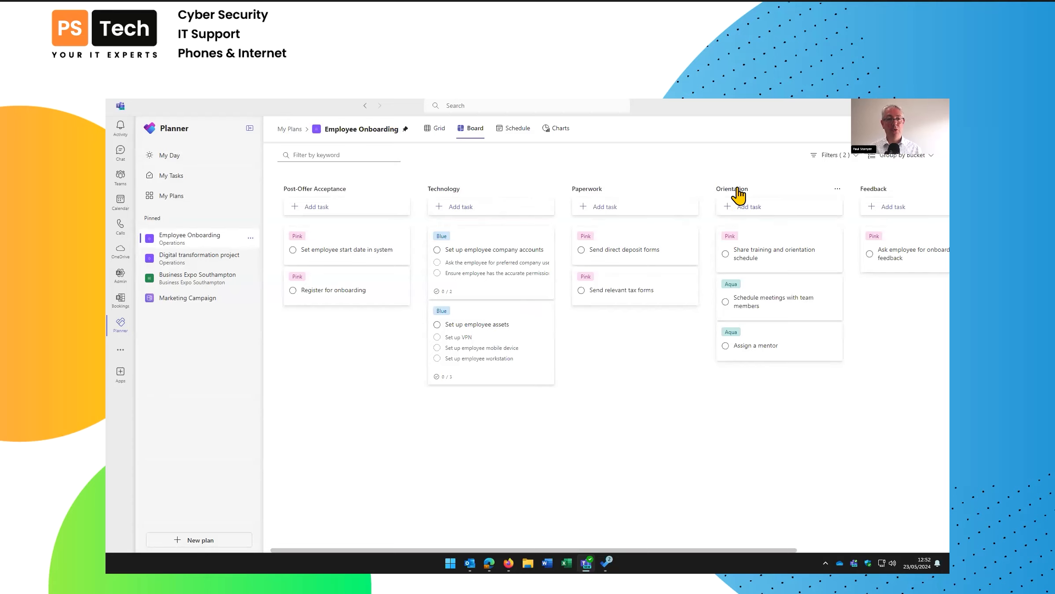
drag(776, 550, 911, 544)
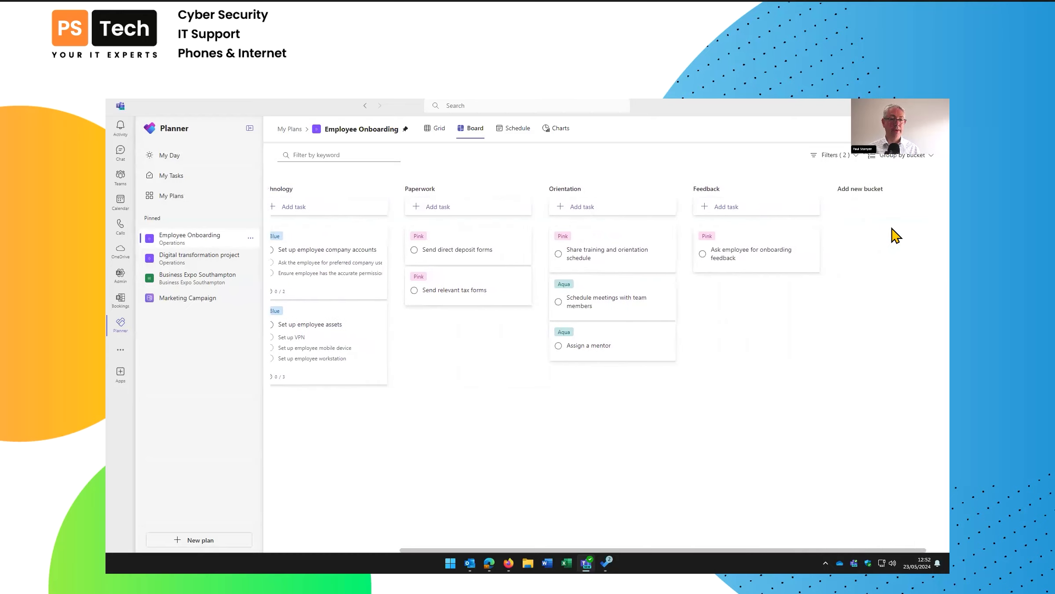
drag(677, 550, 539, 543)
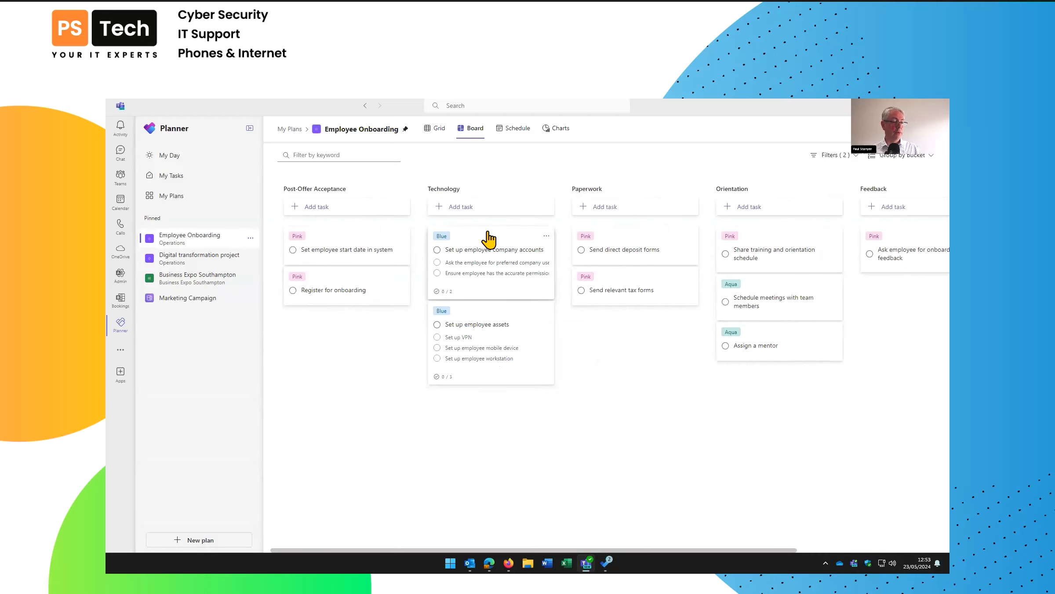
- Rename the Pink label as IT from the Set up employee company accounts task in the Technology bucket
click(488, 233)
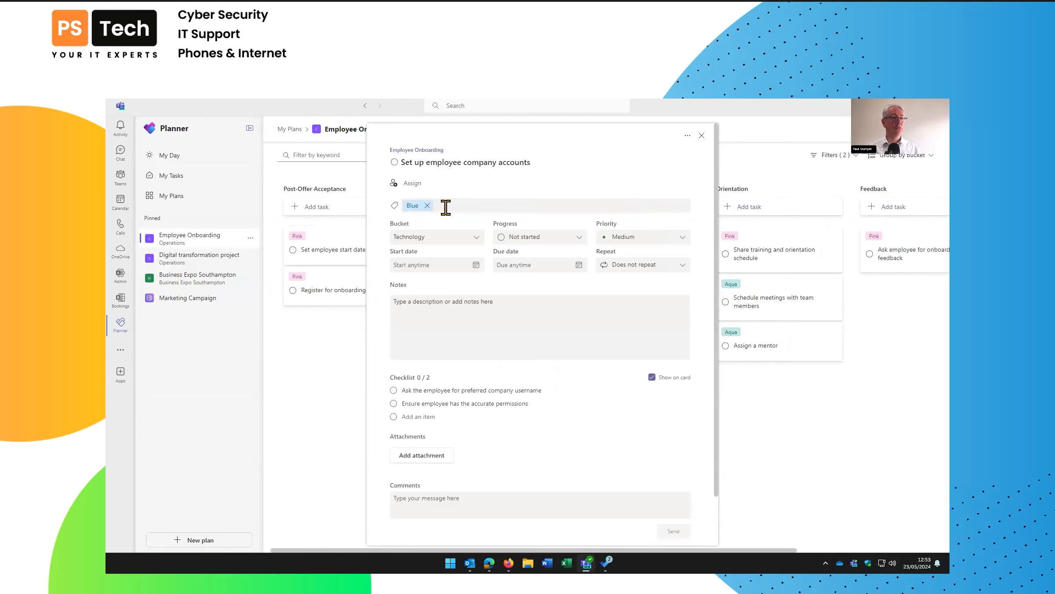
click(445, 207)
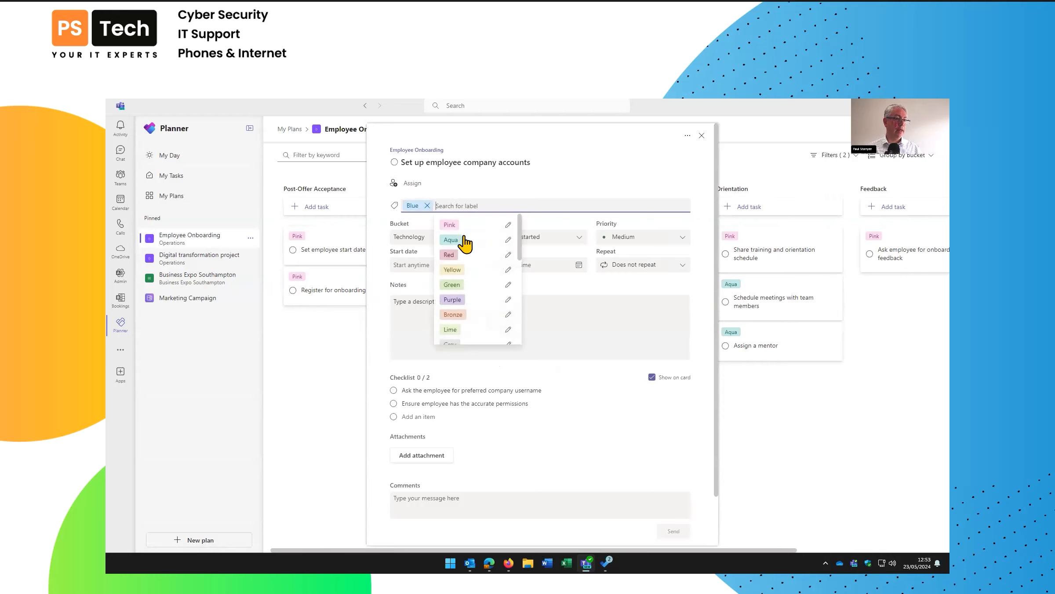
scroll(467, 251, down, 1)
scroll(467, 259, down, 5)
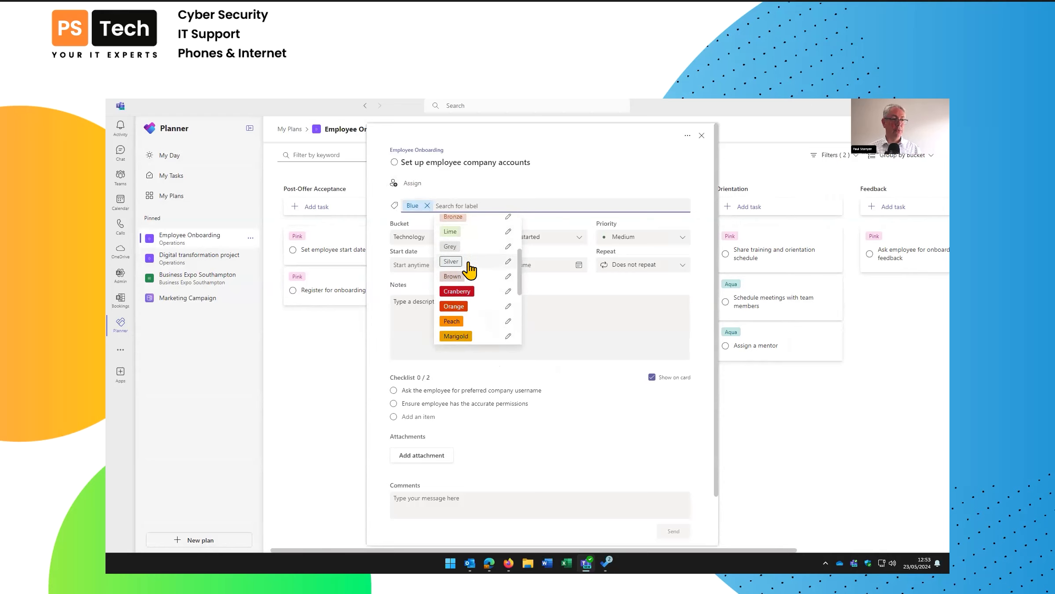
scroll(463, 286, up, 3)
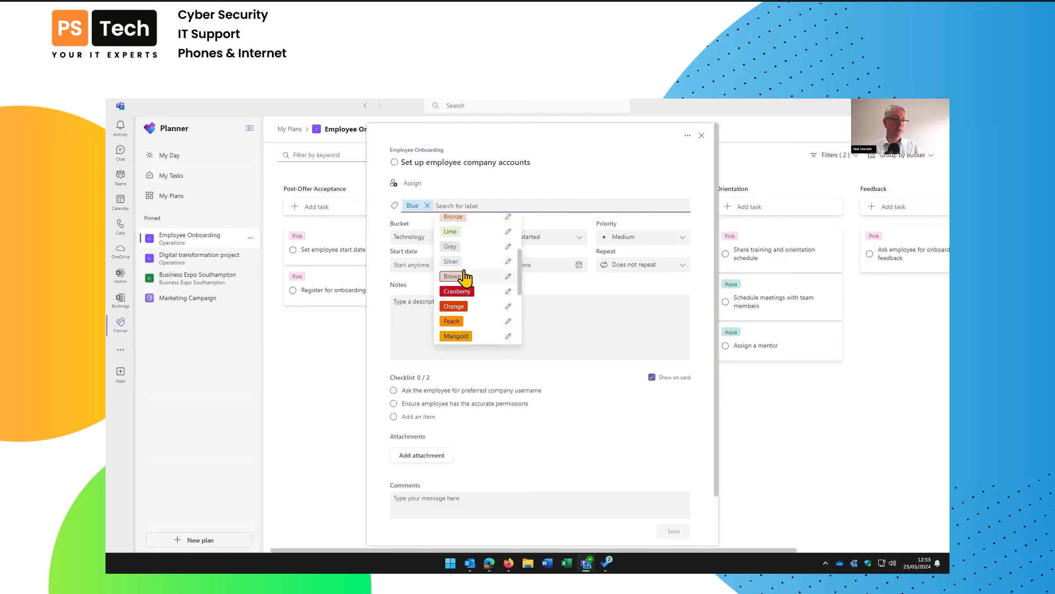
scroll(464, 279, up, 3)
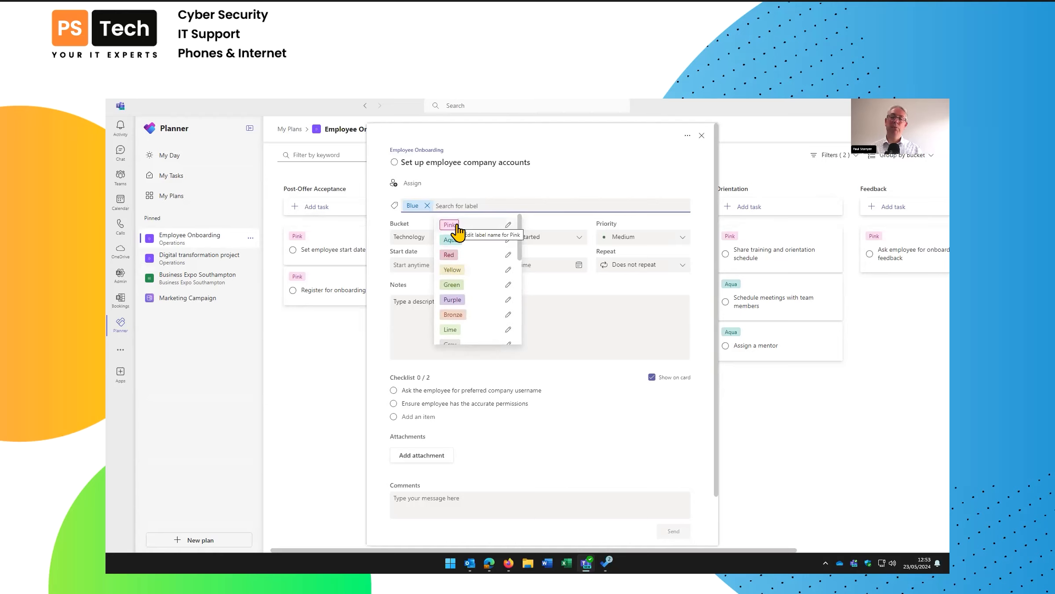
click(508, 225)
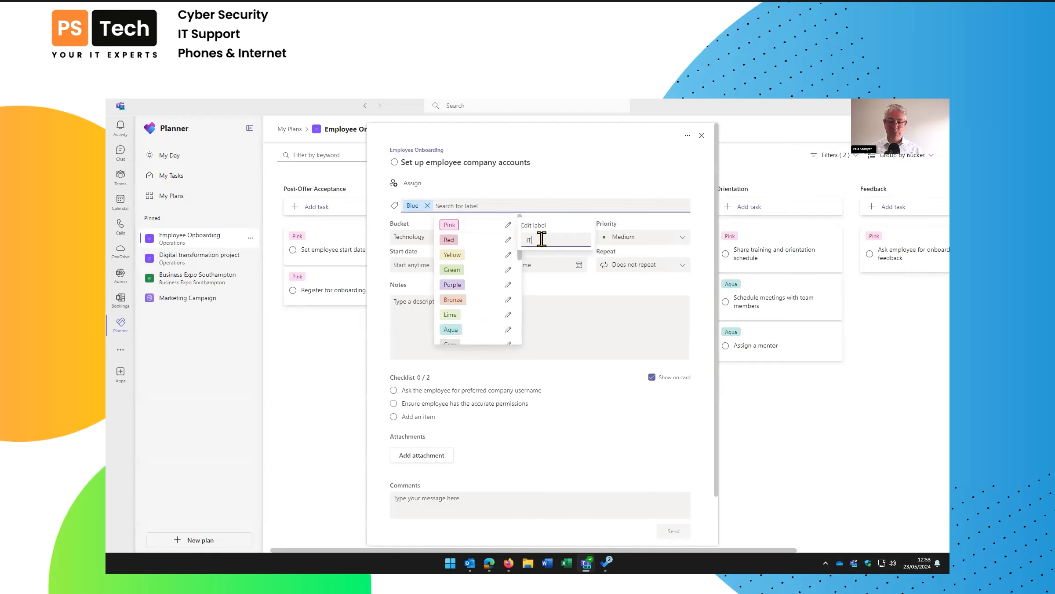
click(554, 184)
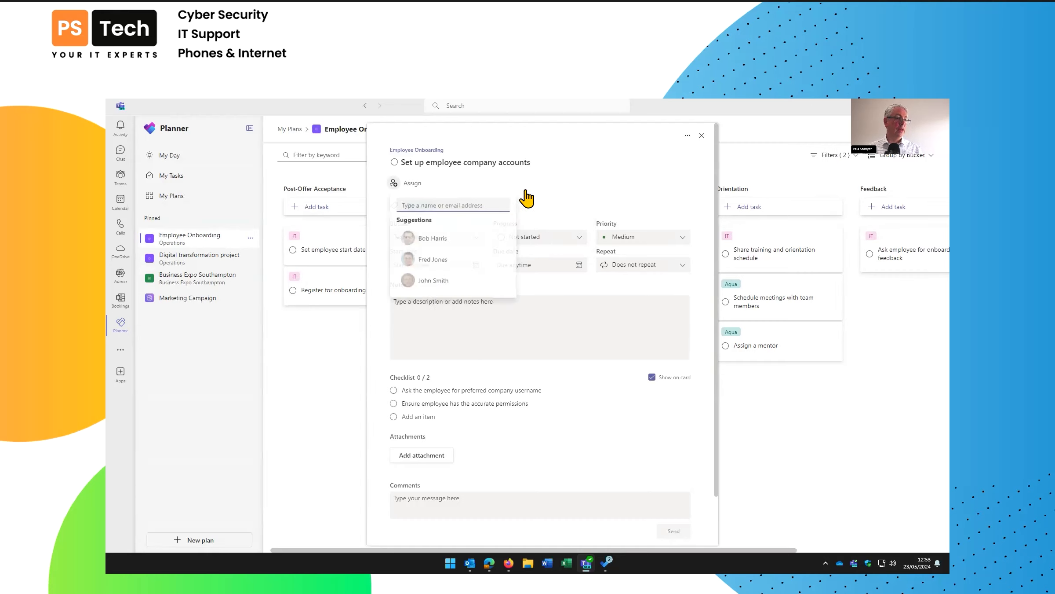
- Add the IT label to the Set up employee company accounts task, keeping its Blue label
click(532, 207)
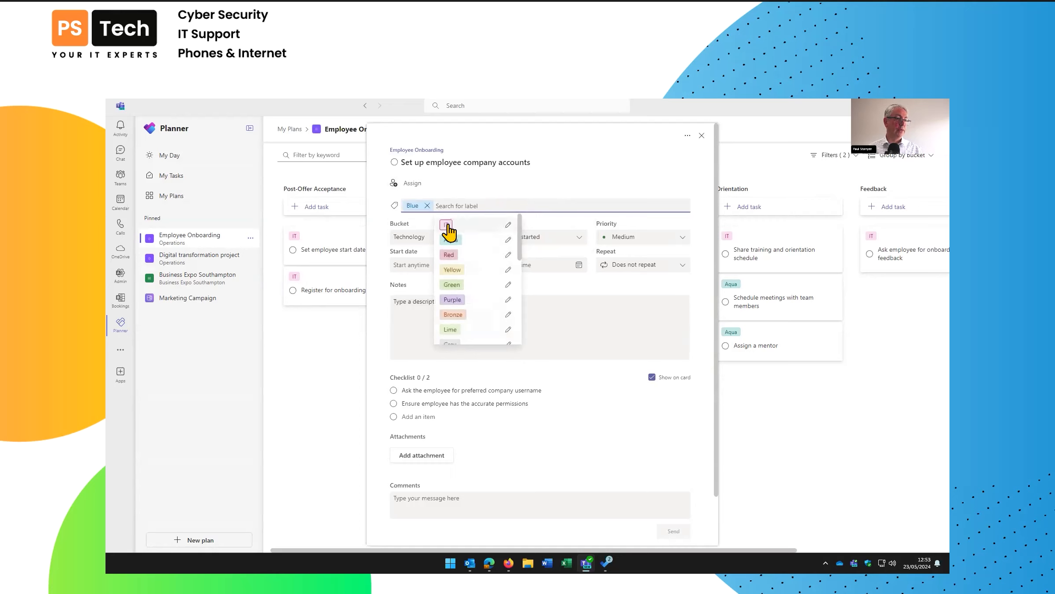
click(447, 225)
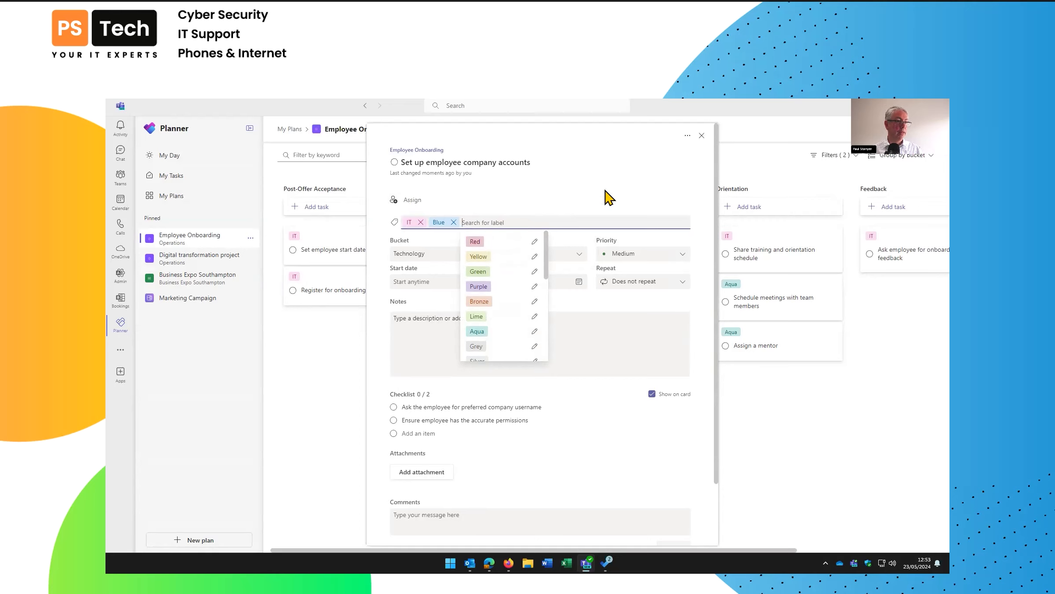
click(553, 204)
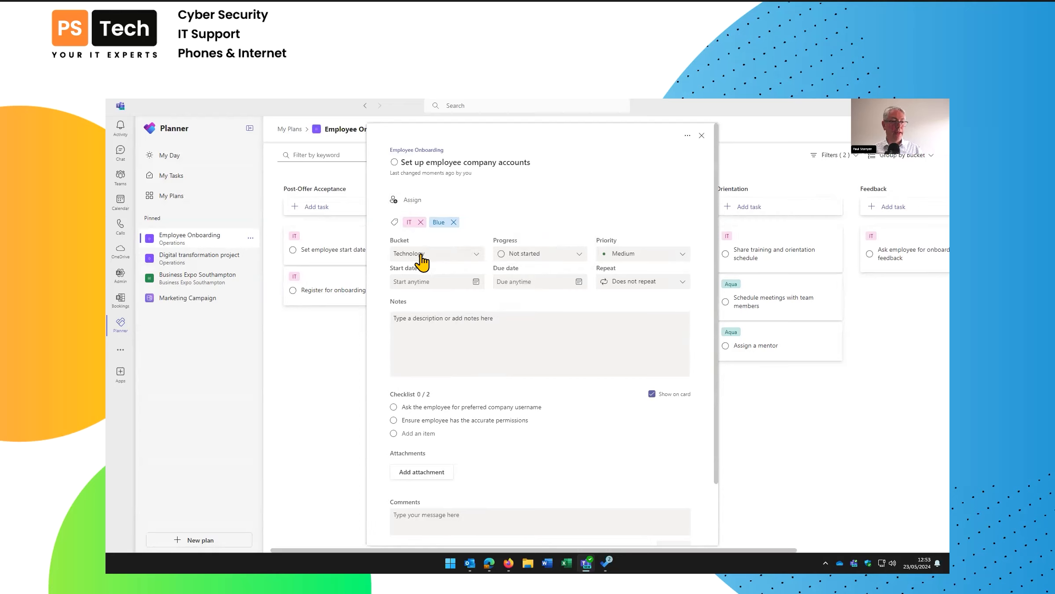
- Examine the progress choices, details and available actions of the Set up employee company accounts task, and close it unchanged
click(553, 258)
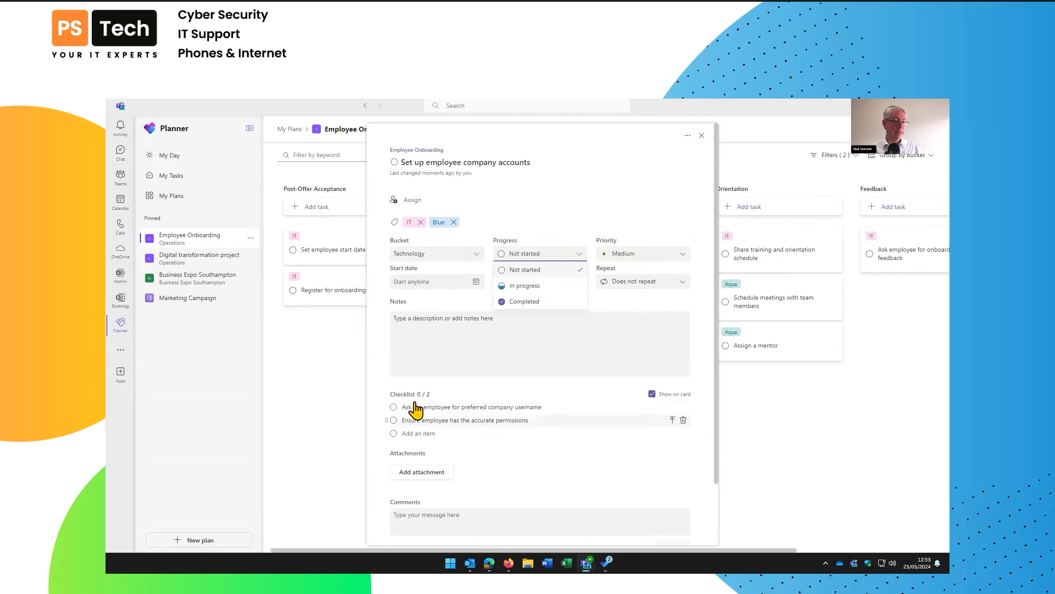
click(702, 136)
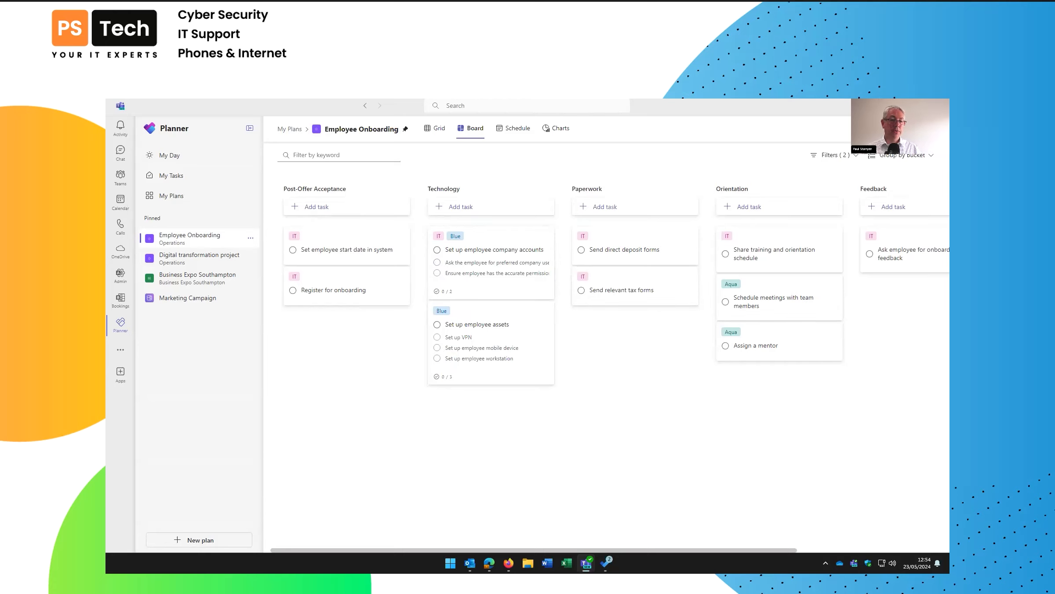
click(509, 242)
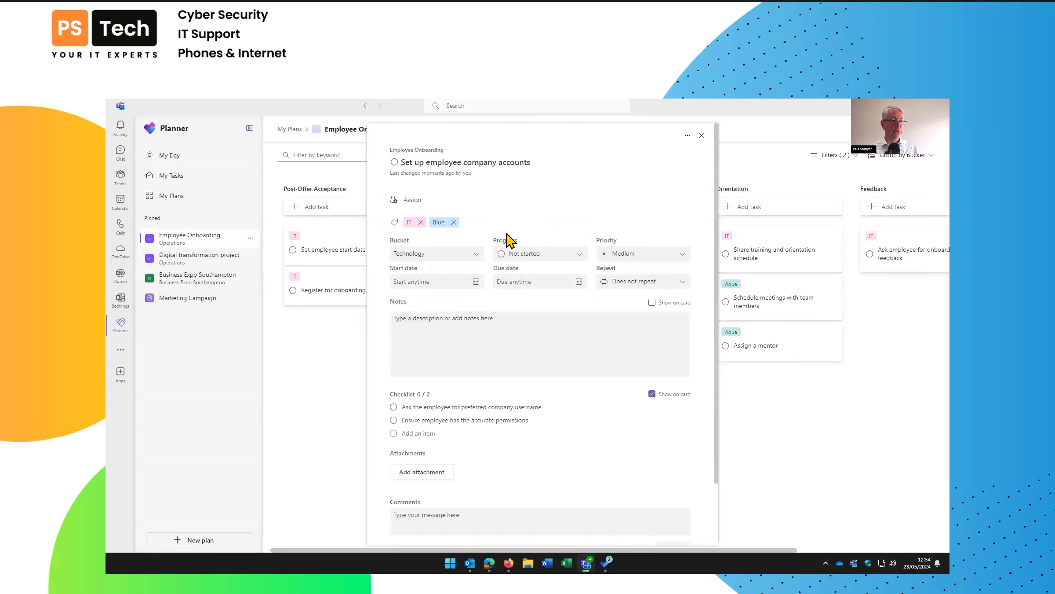
scroll(556, 345, down, 2)
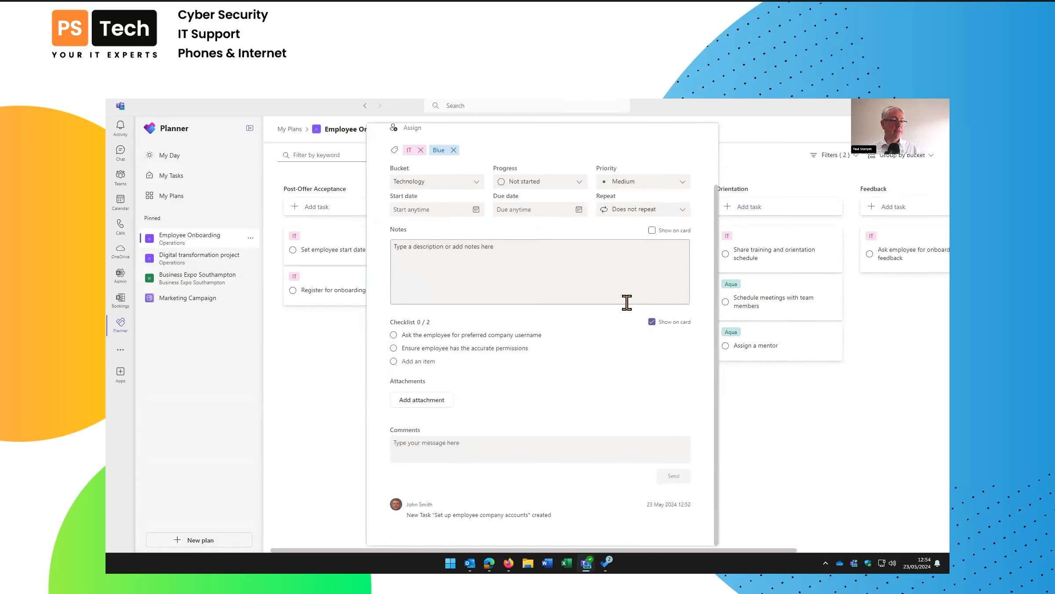
scroll(624, 299, up, 2)
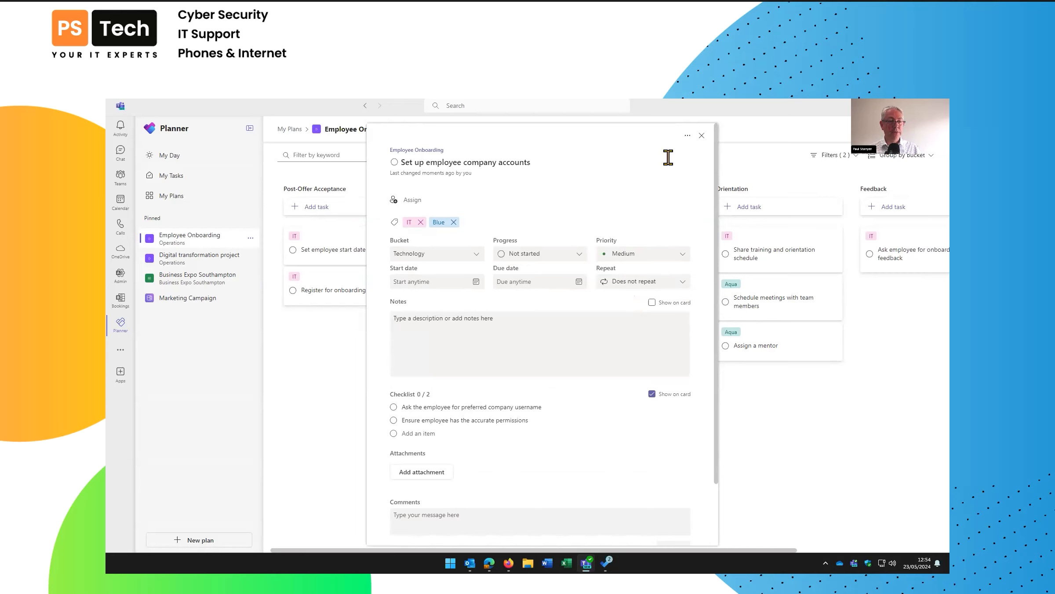
click(687, 138)
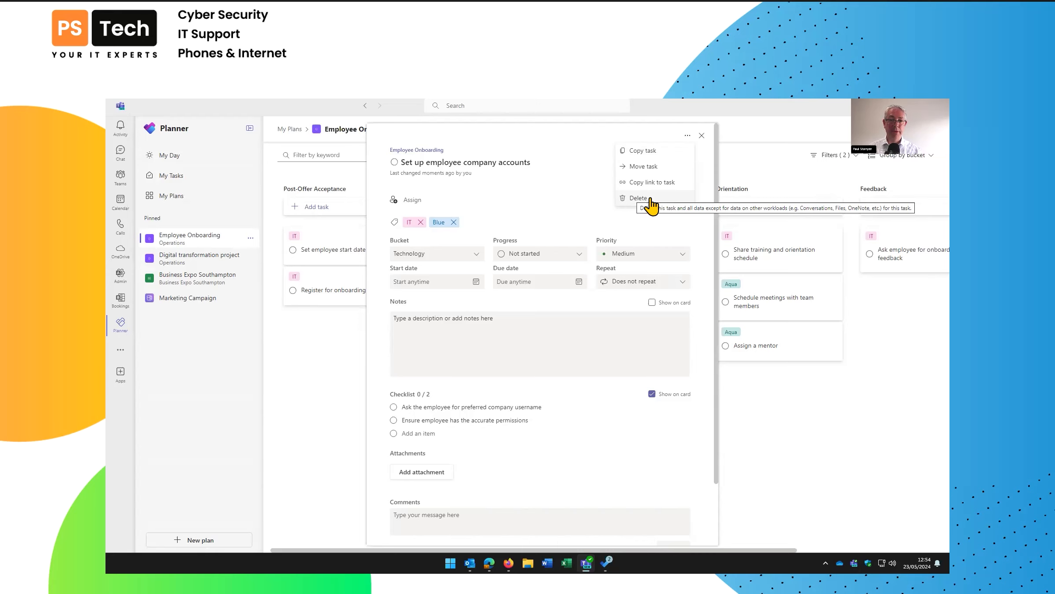
click(706, 140)
click(703, 136)
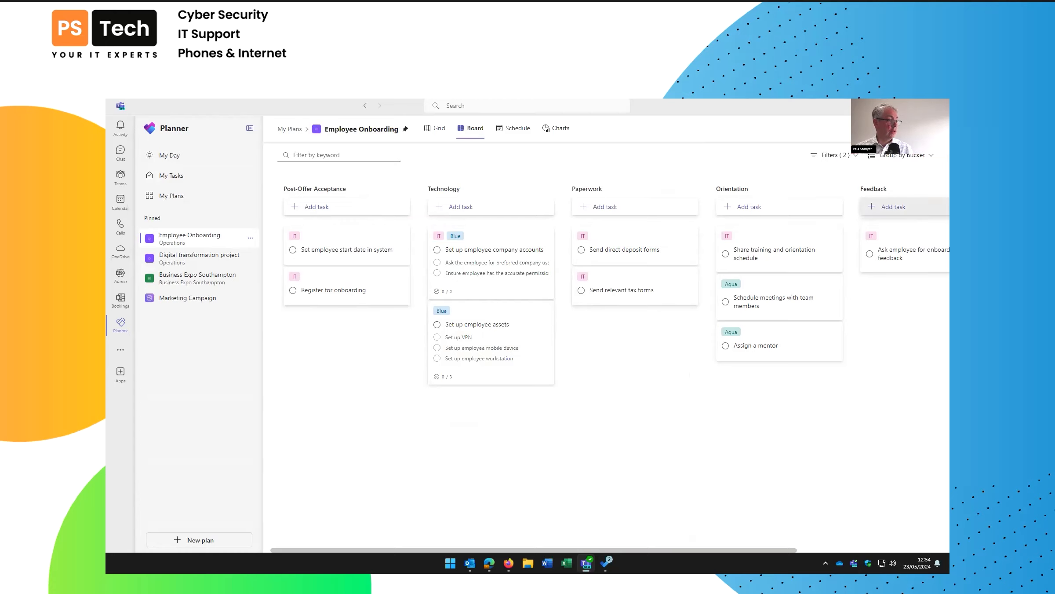
- Show the pinned Marketing Campaign plan in the Timeline view
click(197, 299)
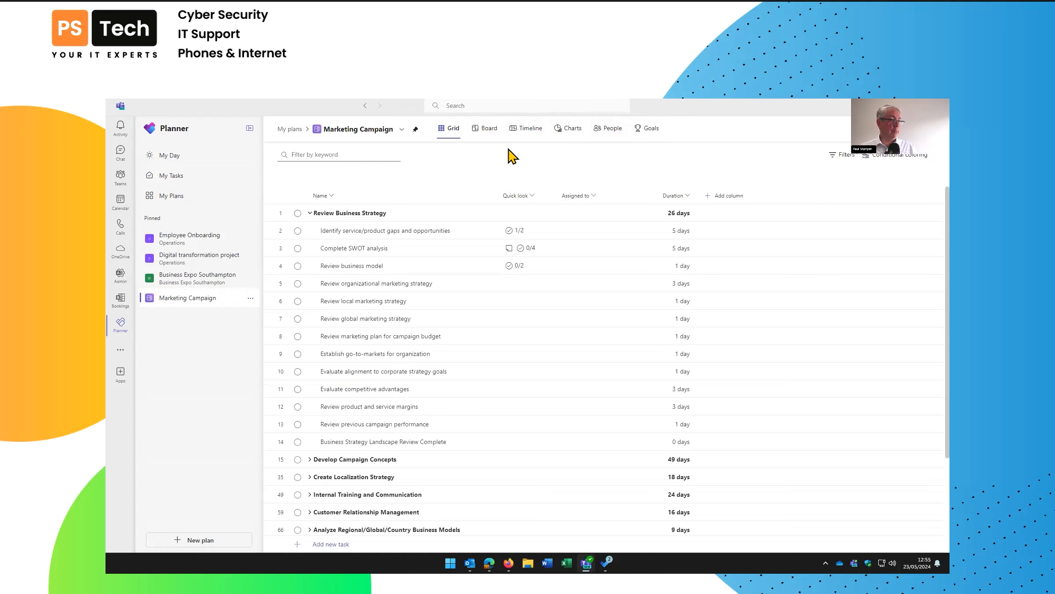
click(489, 131)
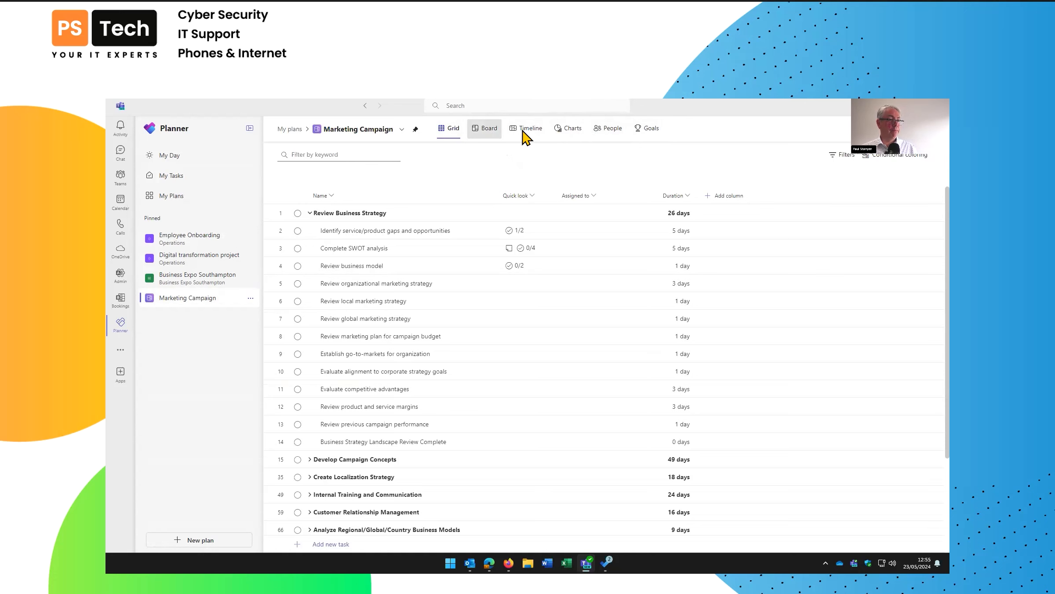
click(523, 130)
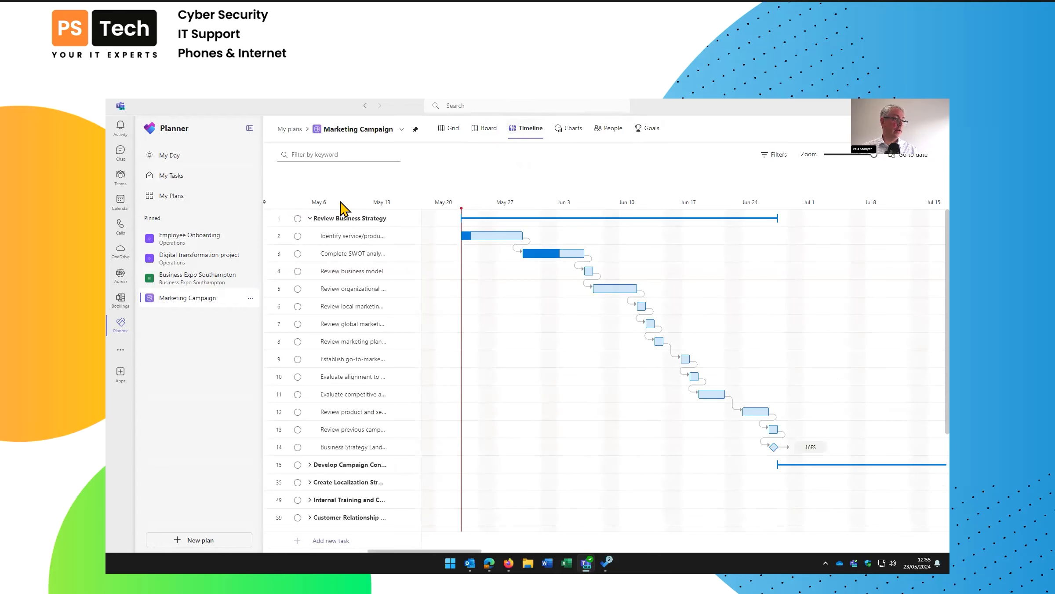
- Collapse the Review Business Strategy summary task and examine how the campaign phases run across the timeline
click(310, 219)
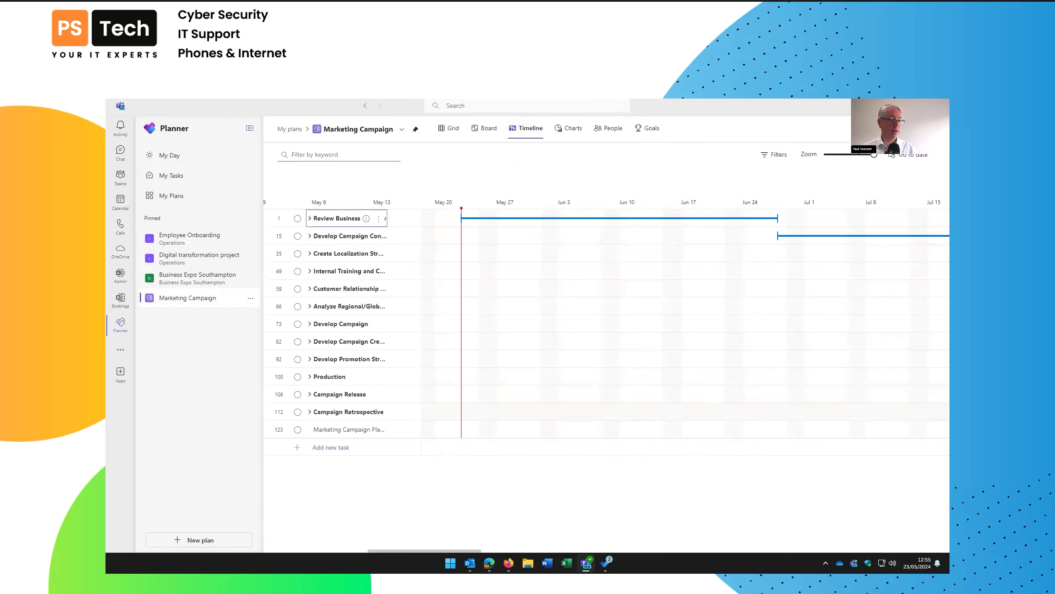
scroll(615, 321, right, 15)
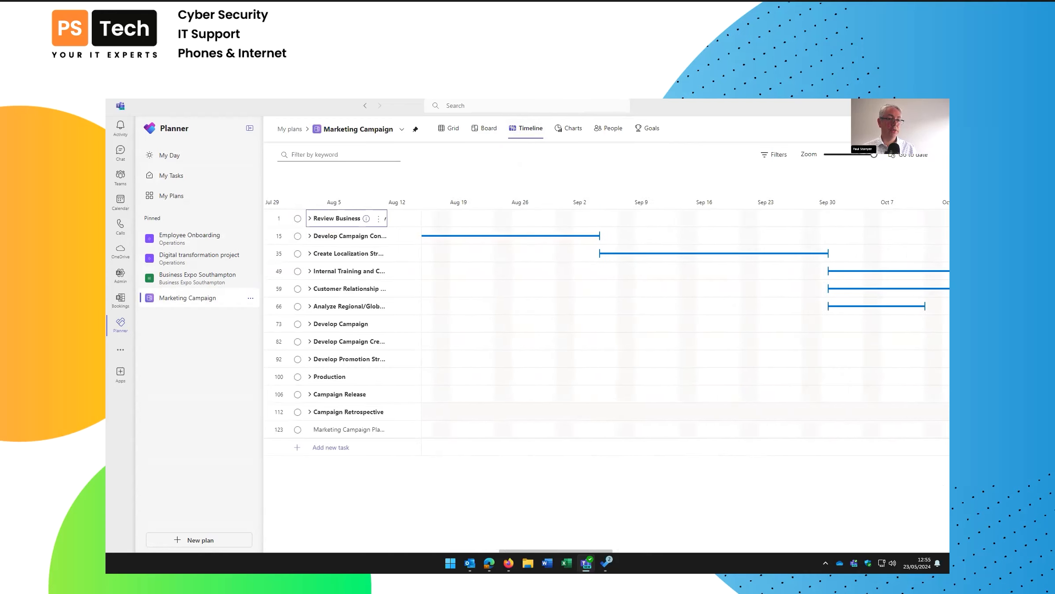
scroll(615, 321, right, 5)
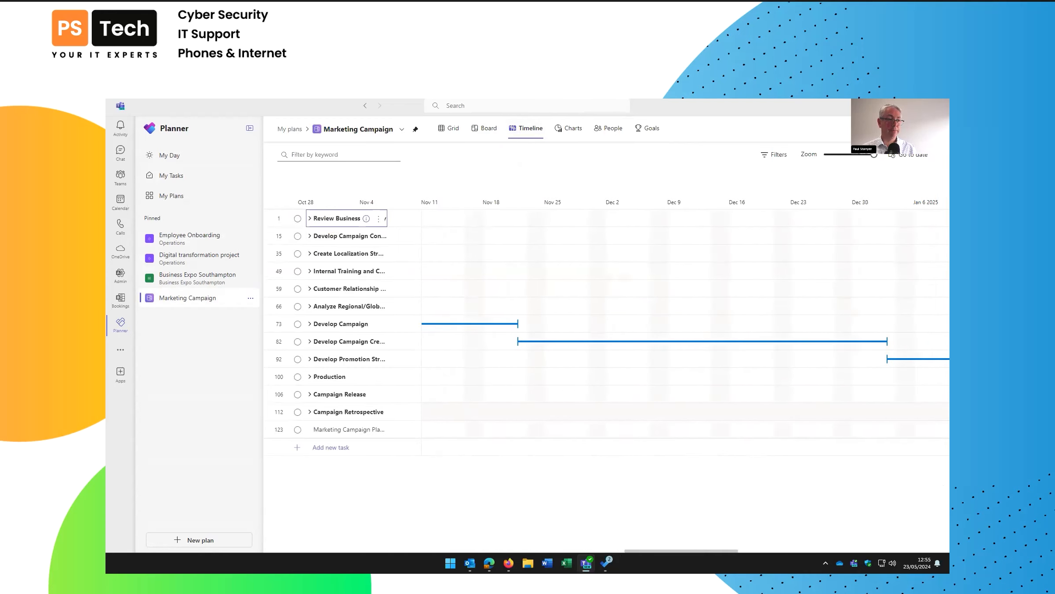
drag(620, 550, 331, 551)
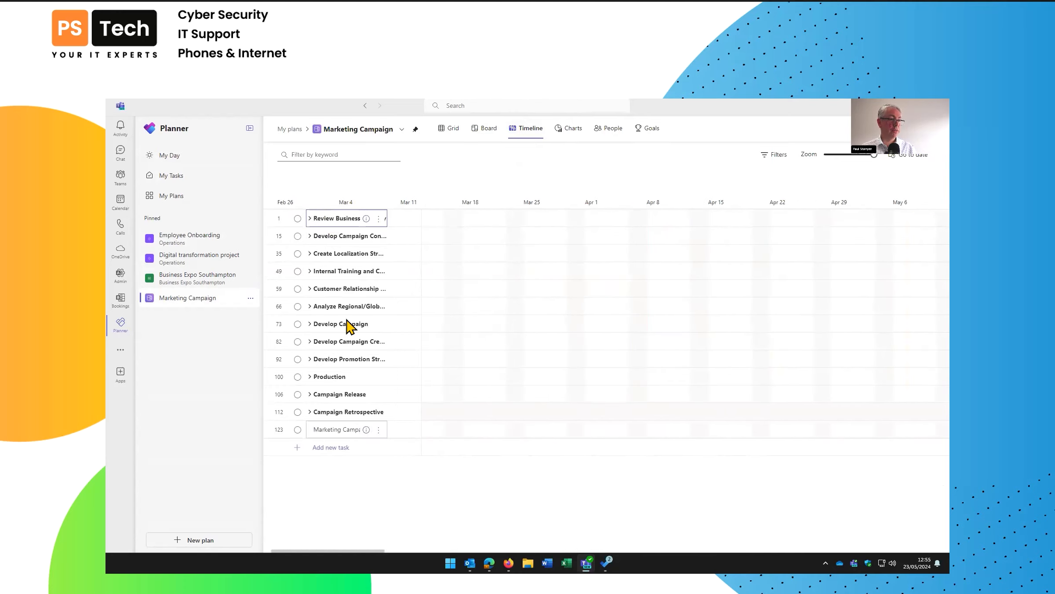
- Expand Review Business Strategy and examine the Complete SWOT analysis task's completion, checklist, effort, dependency and goal details, and close them unchanged
click(310, 218)
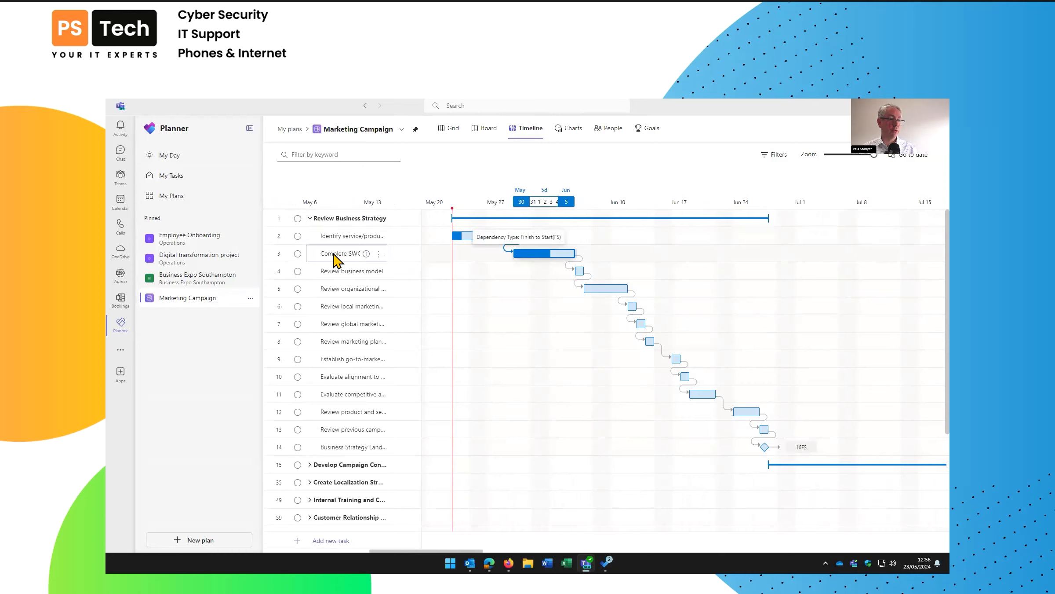
click(366, 254)
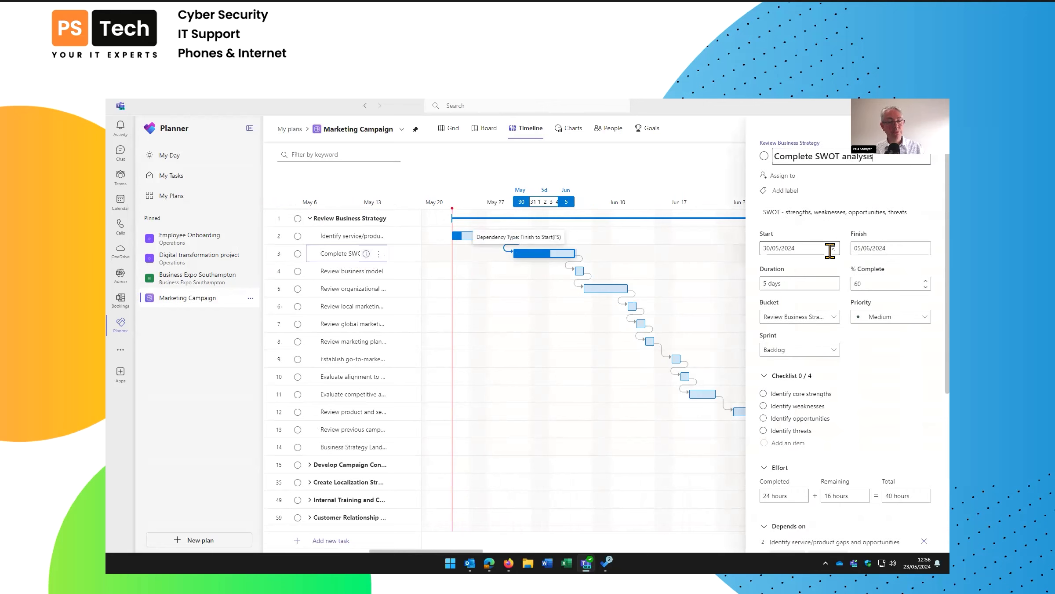
double_click(878, 282)
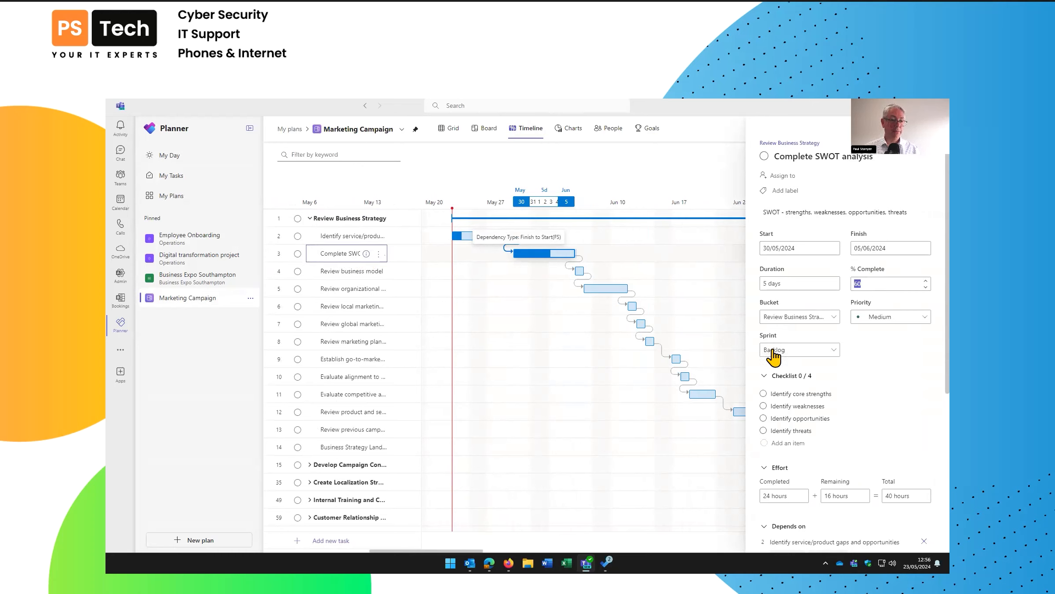
scroll(861, 387, down, 2)
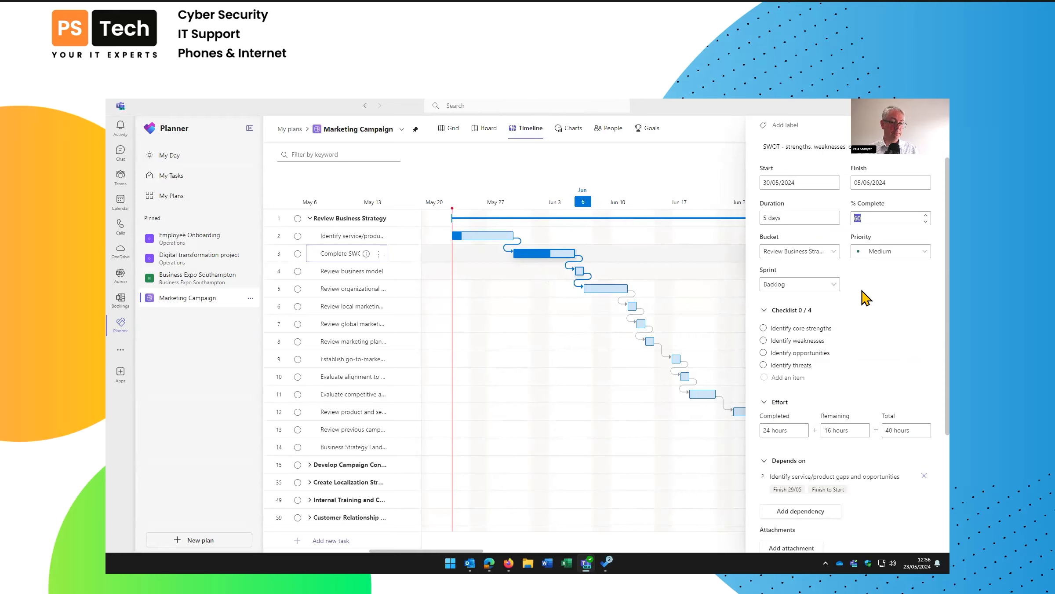
scroll(859, 303, down, 2)
scroll(860, 304, down, 3)
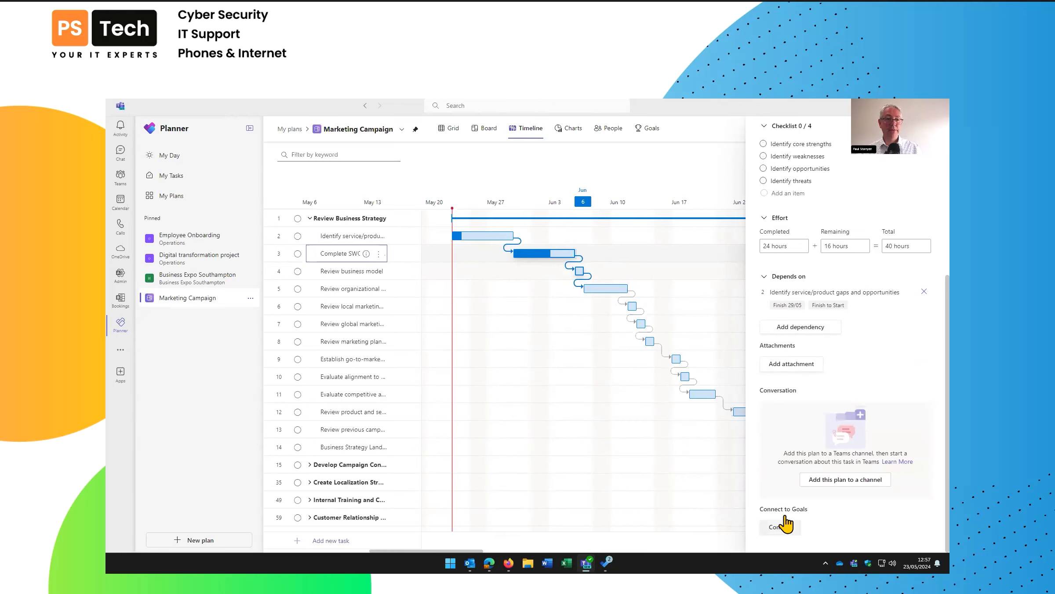
scroll(865, 430, up, 6)
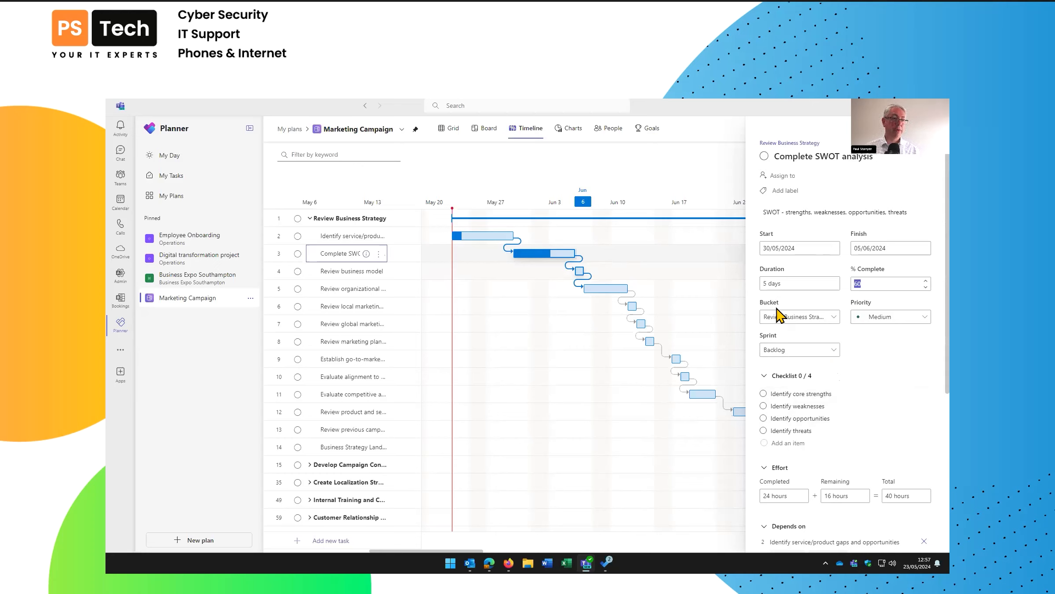
click(932, 129)
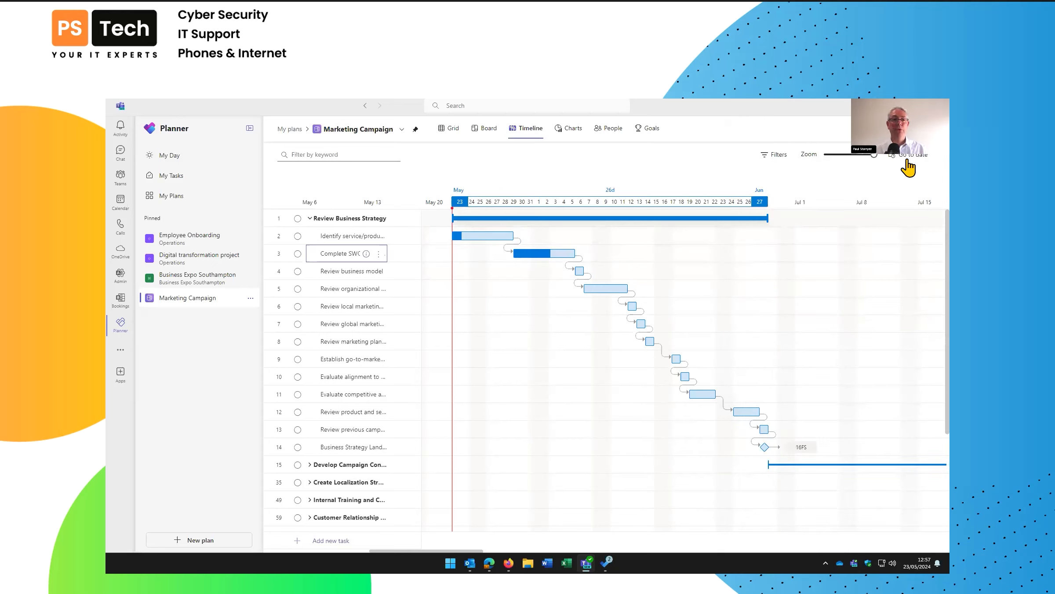
- Examine the Marketing Campaign timeline at a wider date scale and its task filter choices, and return to the Employee Onboarding board
drag(874, 154, 845, 155)
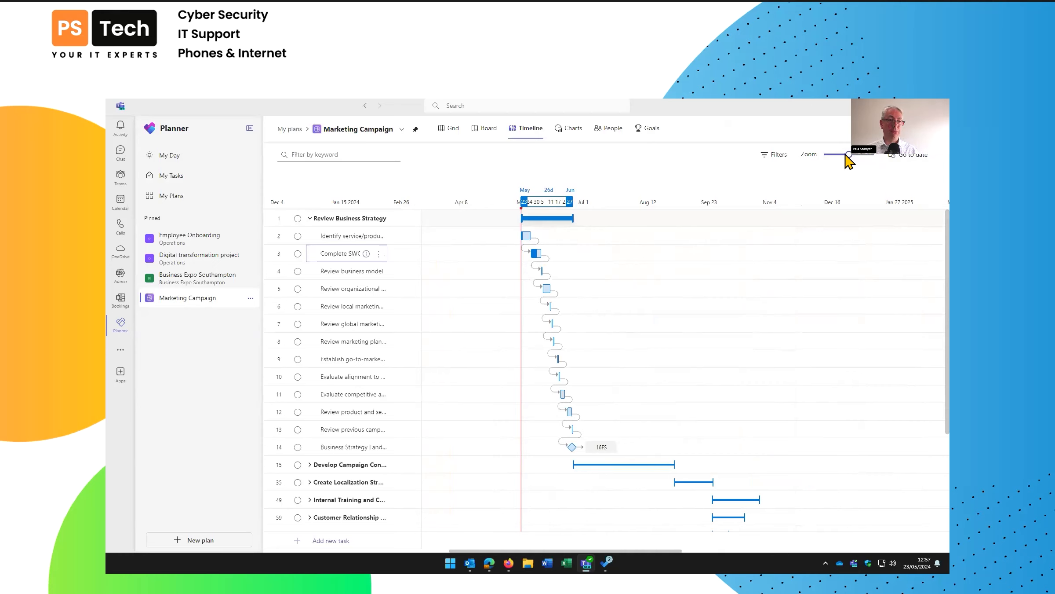
click(772, 155)
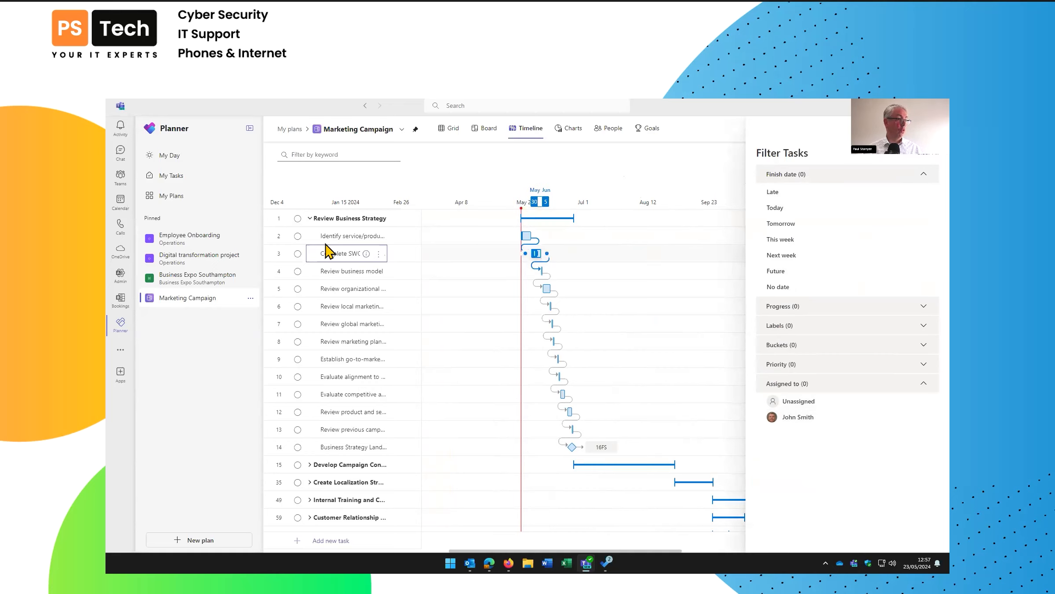
click(197, 249)
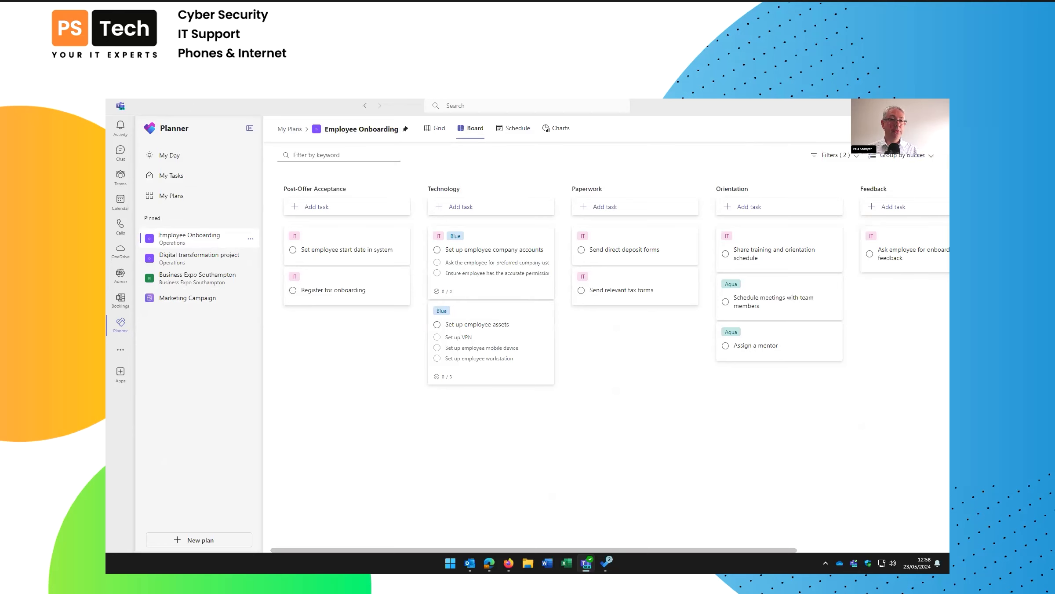
click(899, 105)
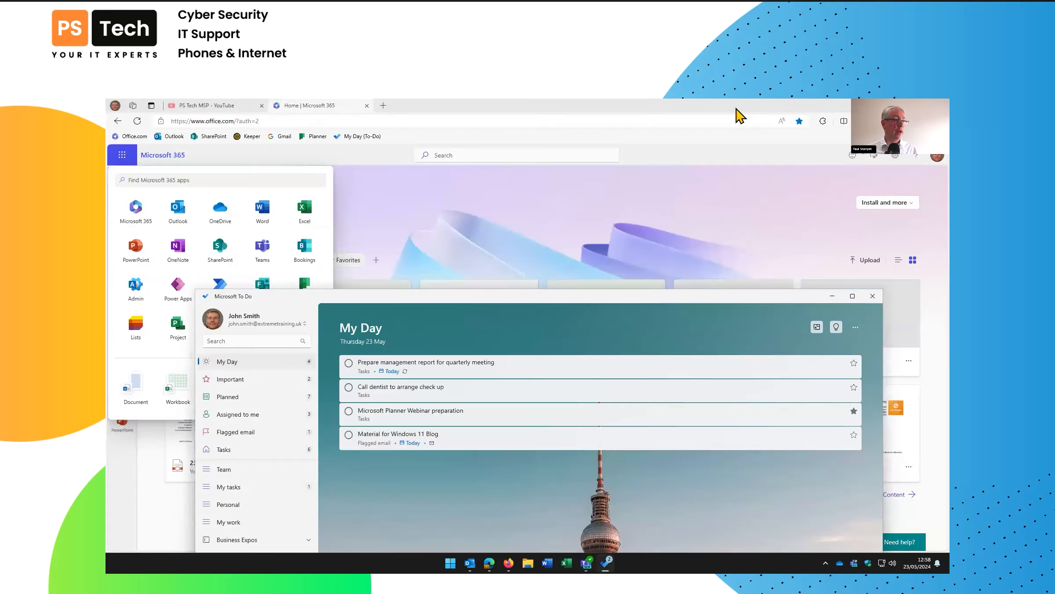
click(233, 110)
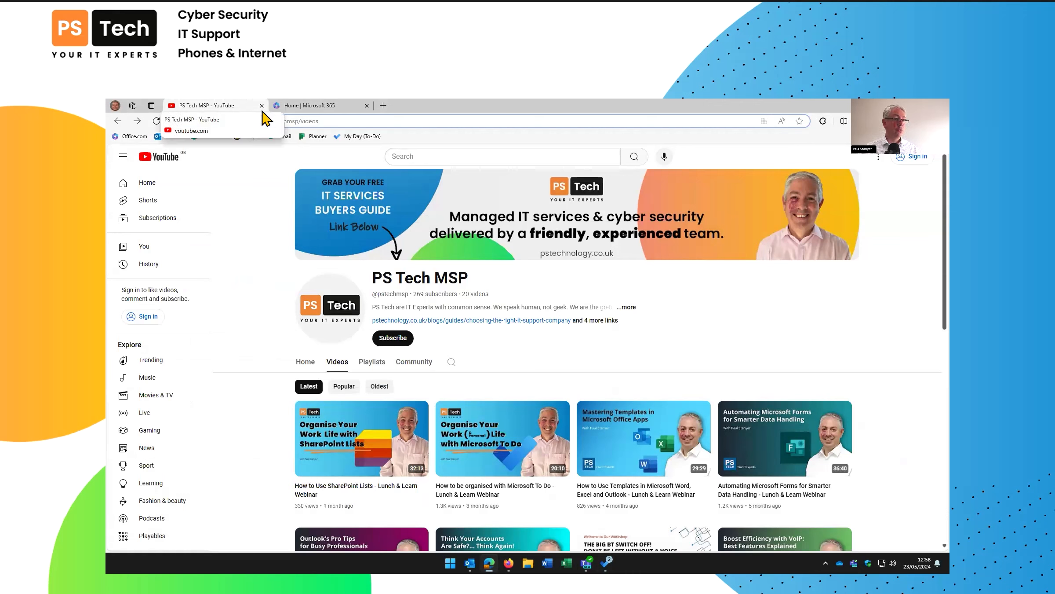
drag(263, 121, 299, 121)
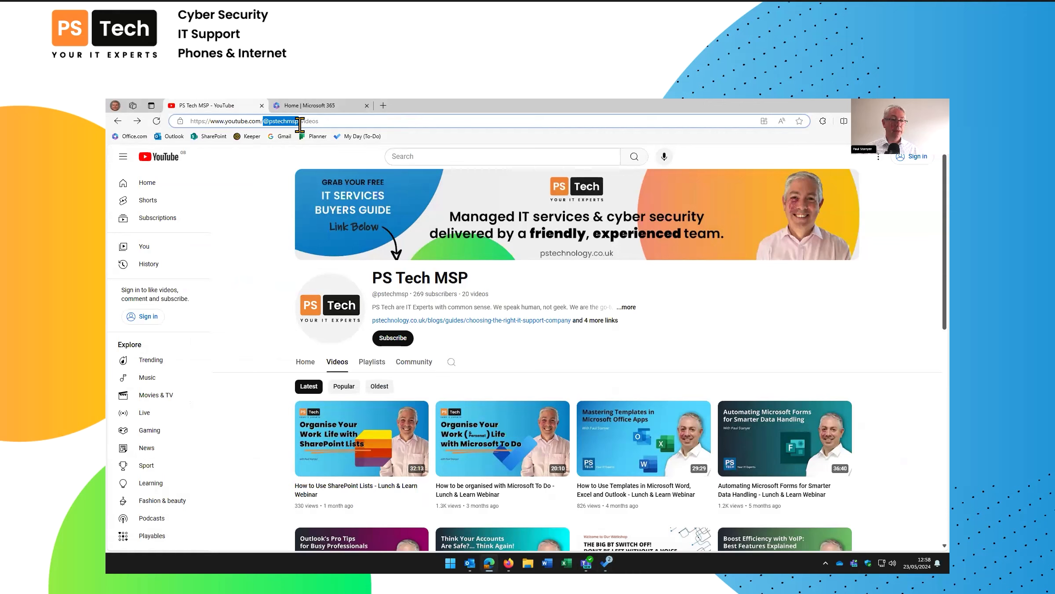